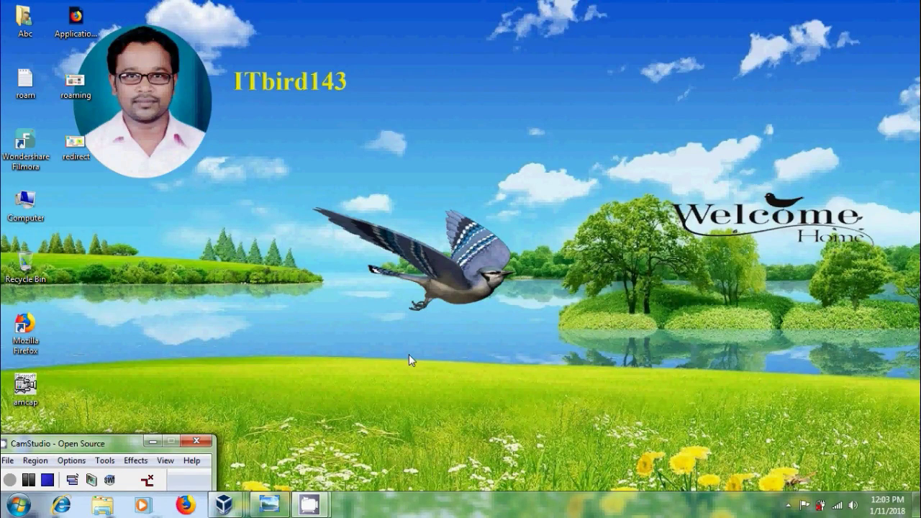
Step: Leave the Windows Photo Viewer title image for the 2016 server VM's desktop
click(279, 504)
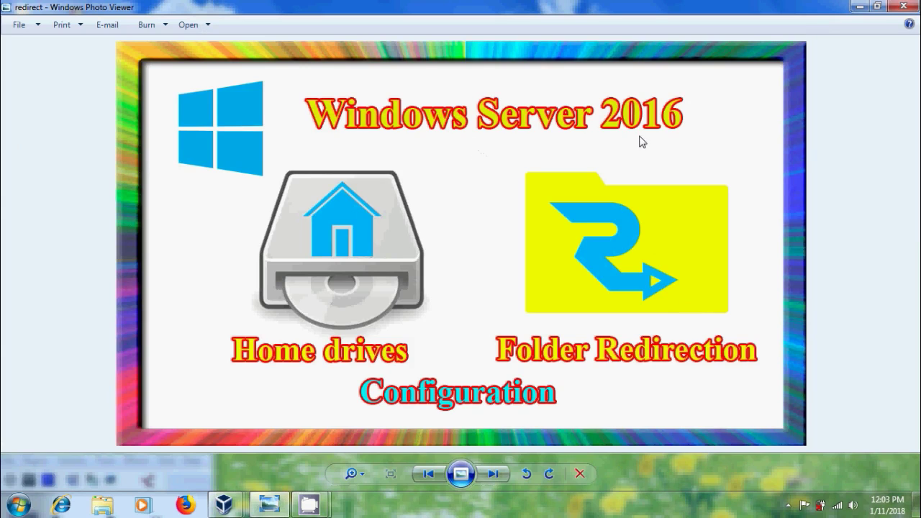
mouse_move(226, 508)
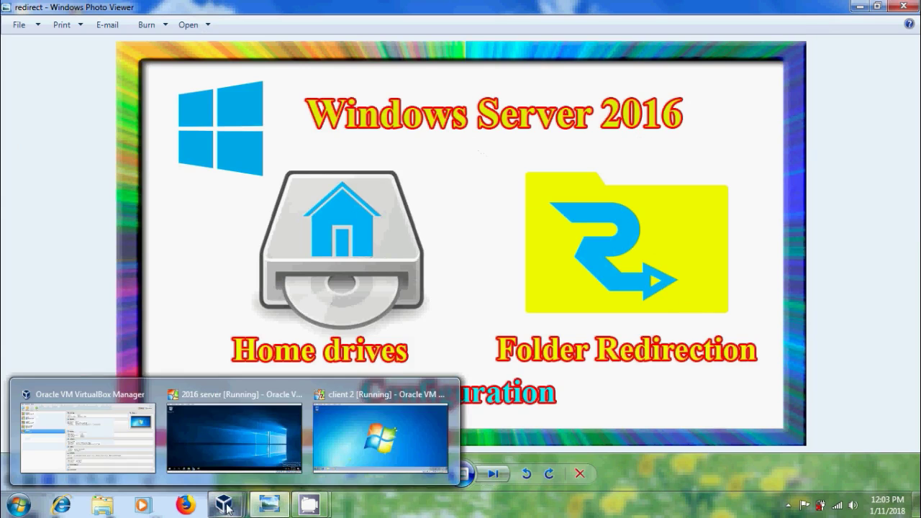
click(253, 432)
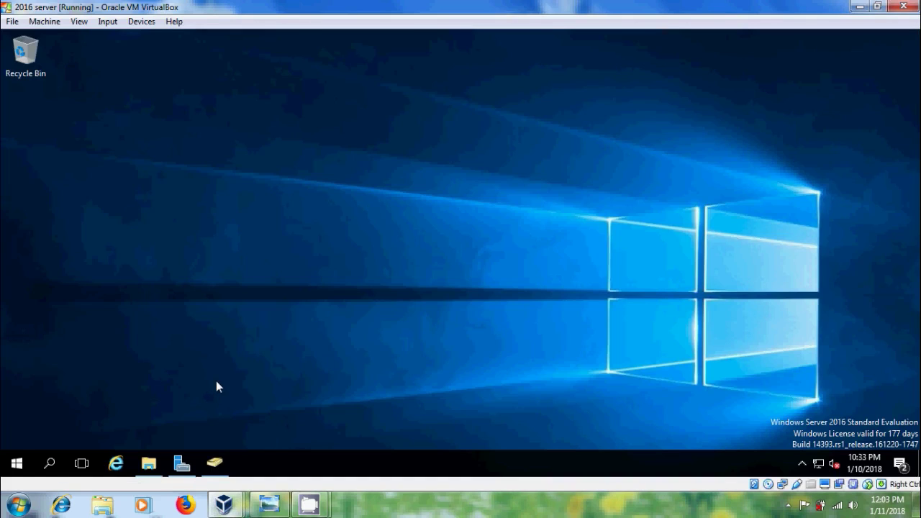
Step: Create a new folder named homedrive at the root of Local Disk (C:)
click(159, 463)
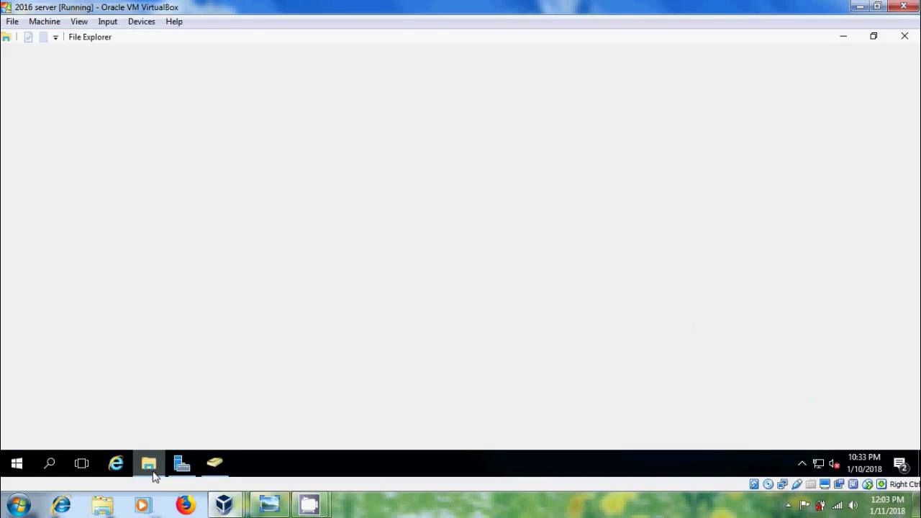
click(34, 191)
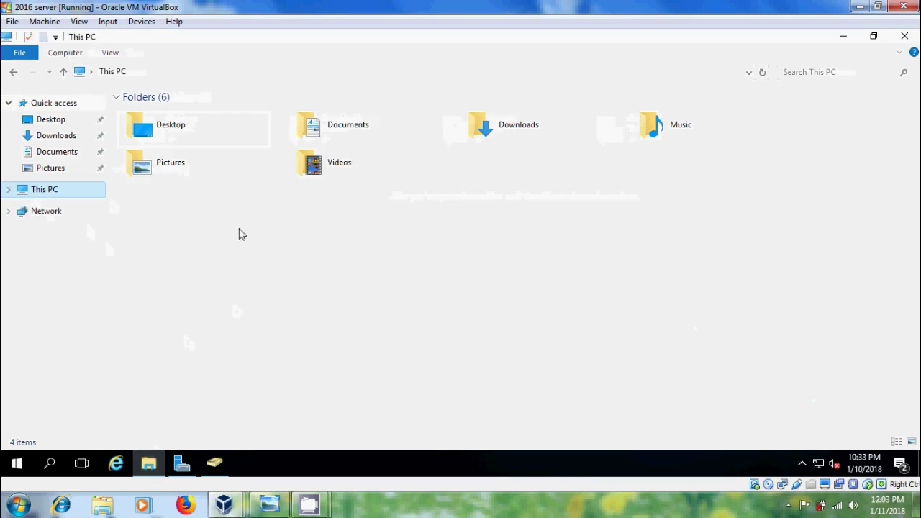
double_click(199, 230)
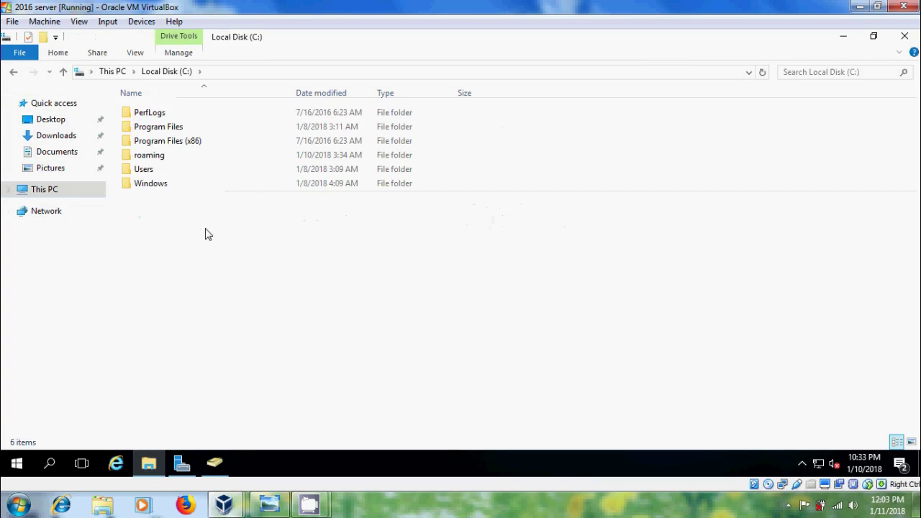
right_click(206, 229)
mouse_move(294, 365)
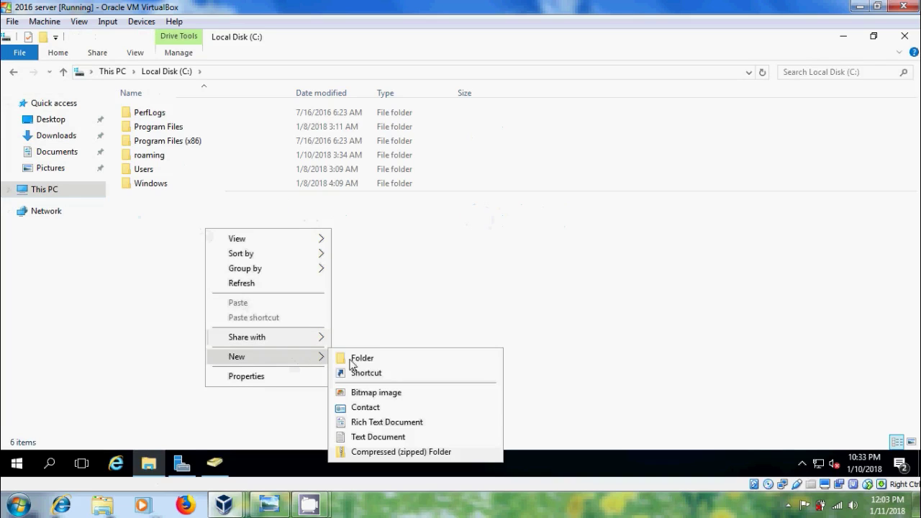
click(354, 358)
text(h)
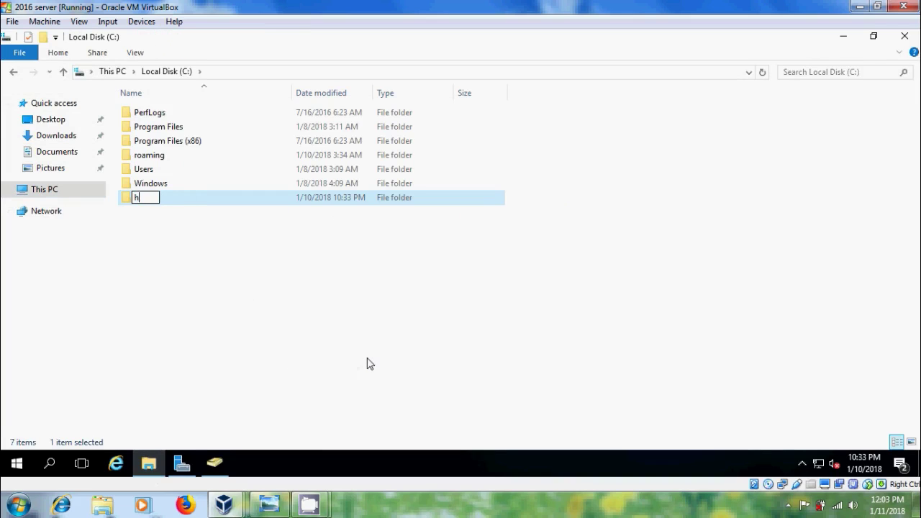
text(omedrive)
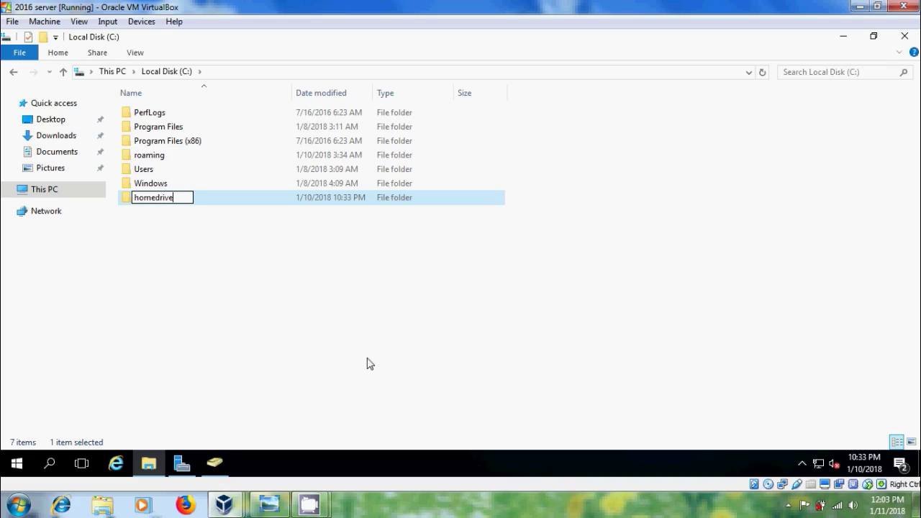
key(Return)
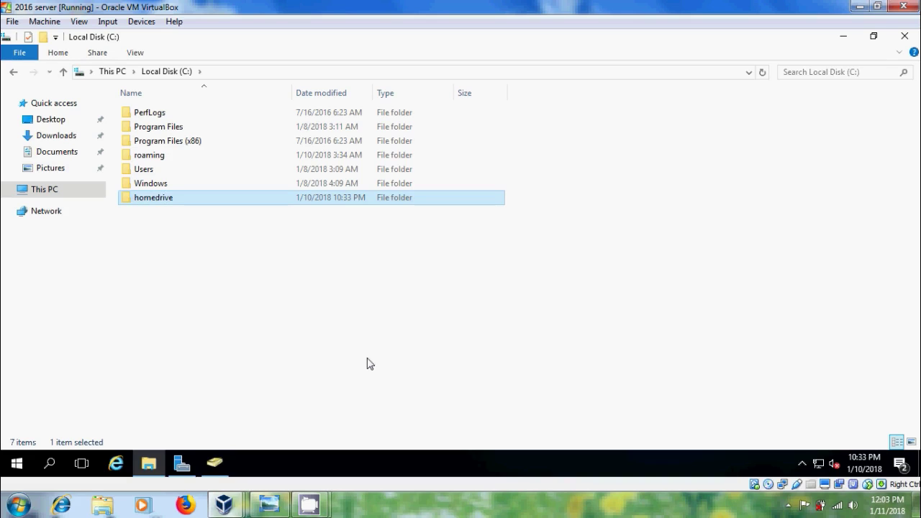
right_click(170, 202)
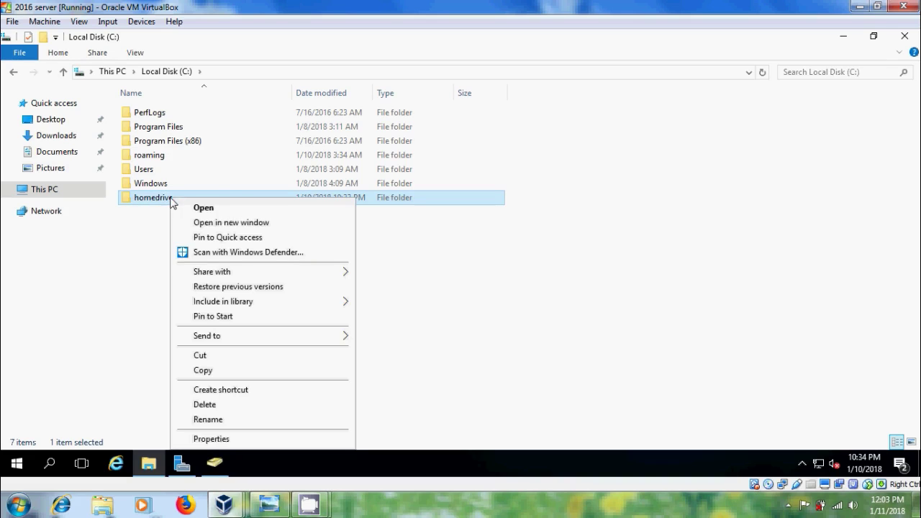
Step: Turn on Share this folder for homedrive in its Advanced Sharing settings
click(234, 440)
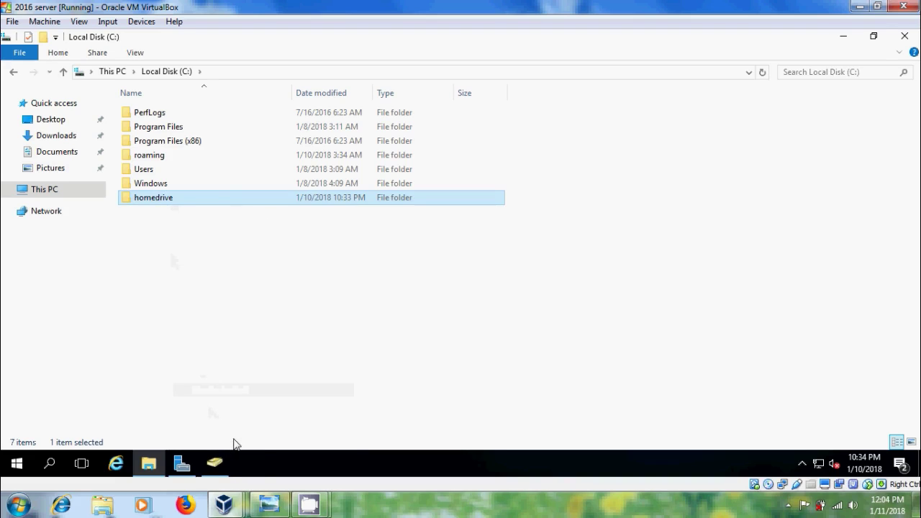
click(223, 154)
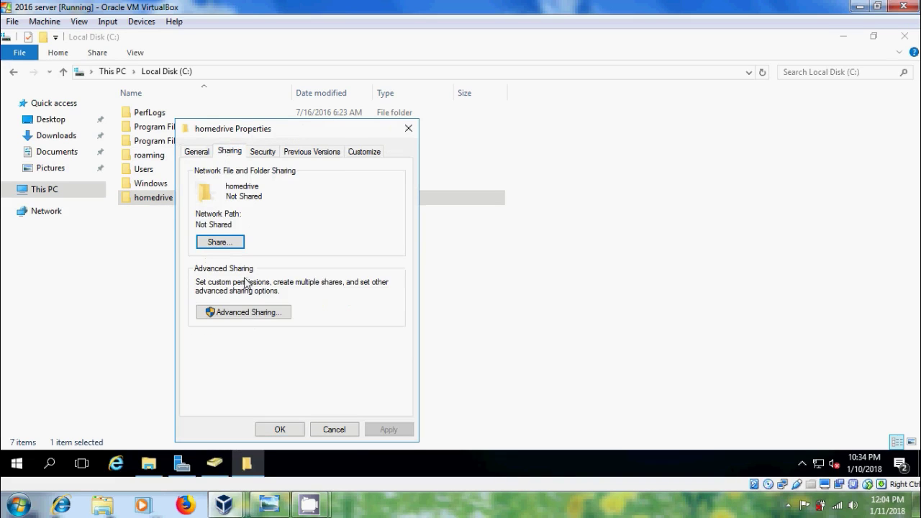
click(274, 314)
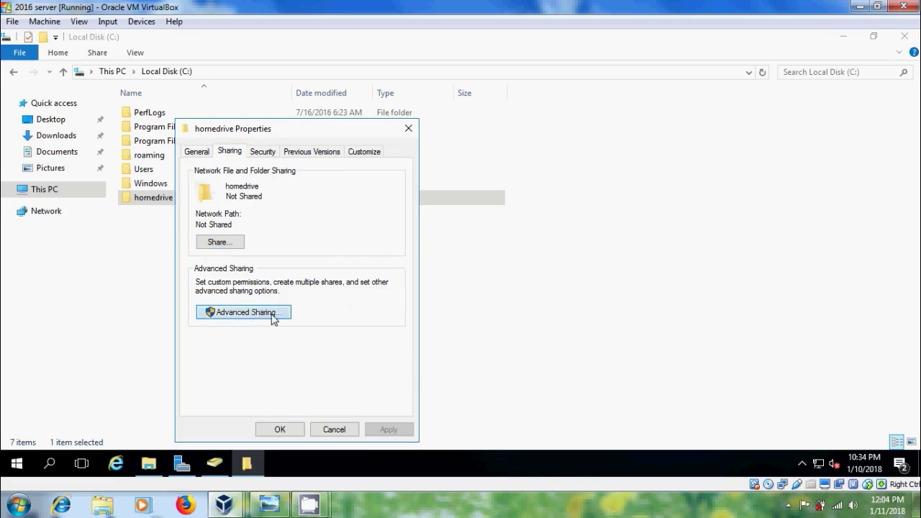
click(196, 177)
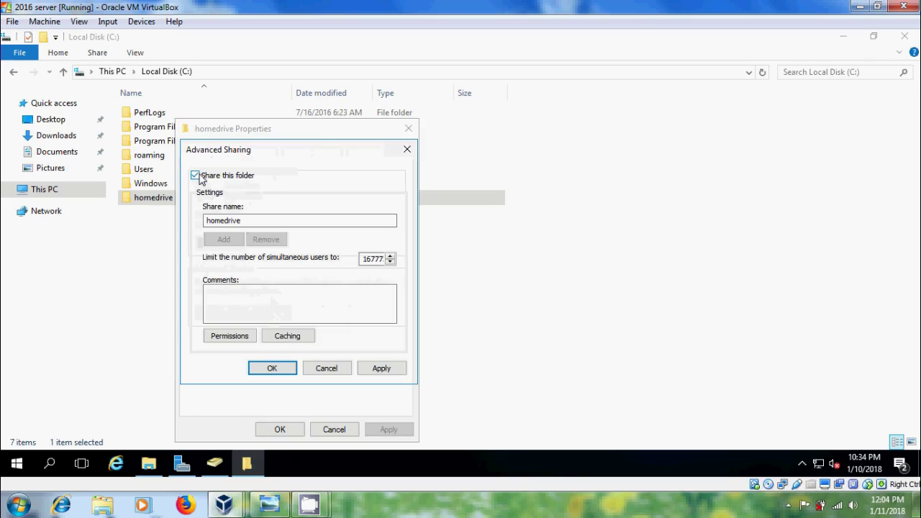
Step: Replace Everyone with Authenticated Users having Full Control in the share permissions
click(231, 336)
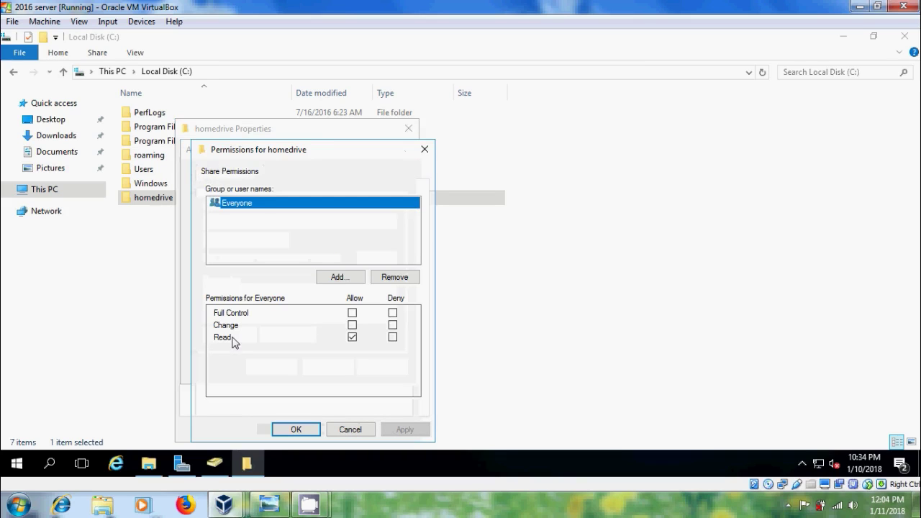
click(397, 279)
click(344, 282)
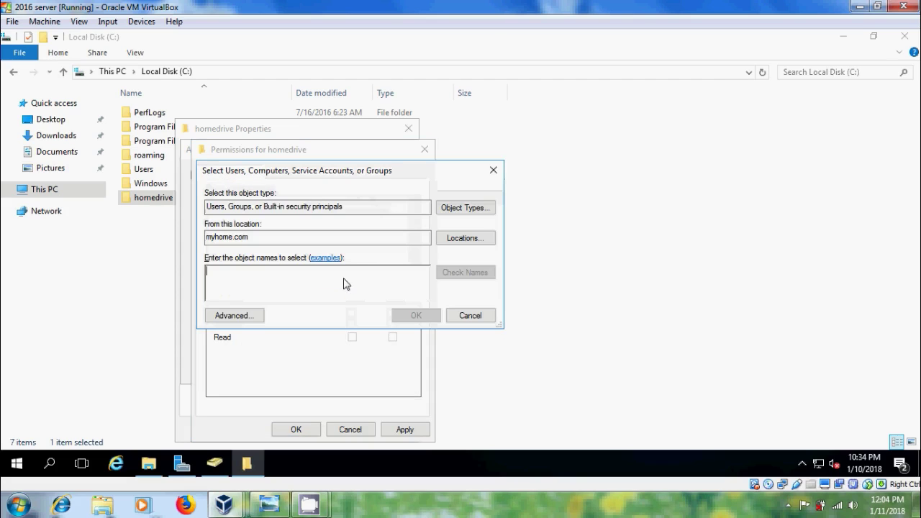
text(aut)
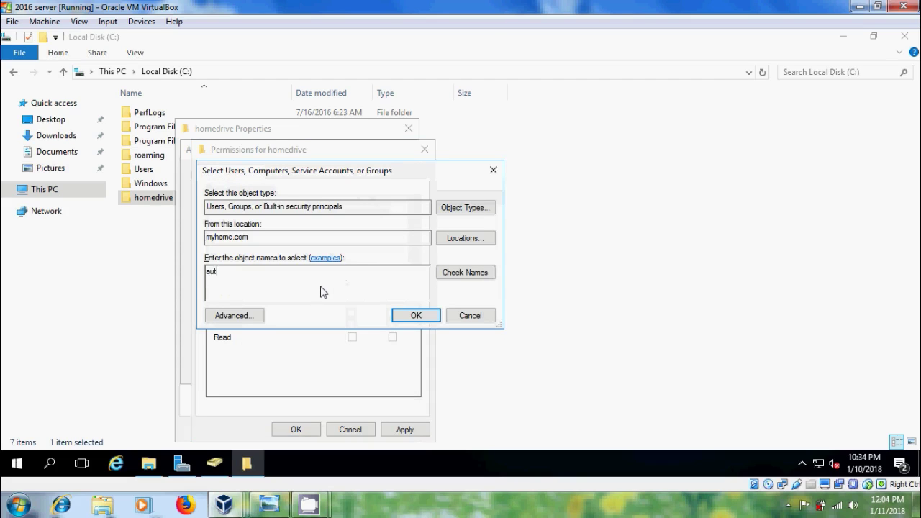
text(h)
click(481, 276)
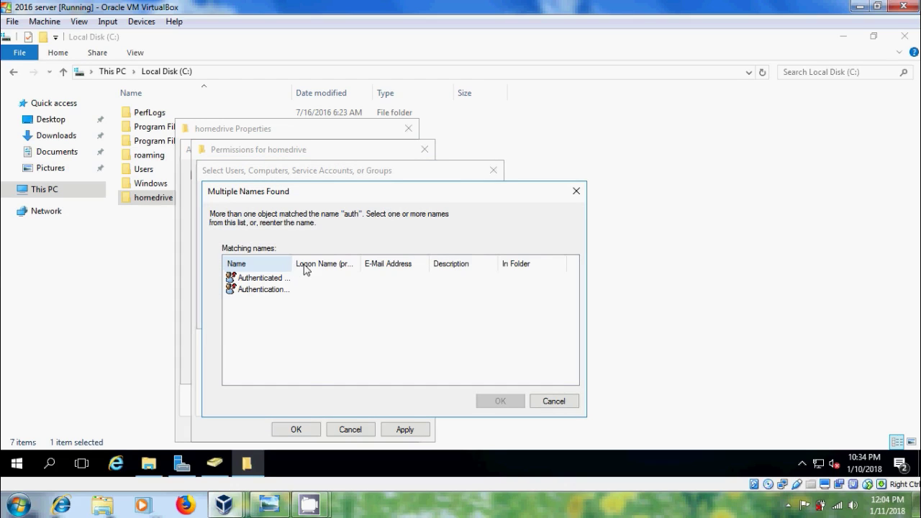
drag(293, 263, 309, 264)
click(277, 279)
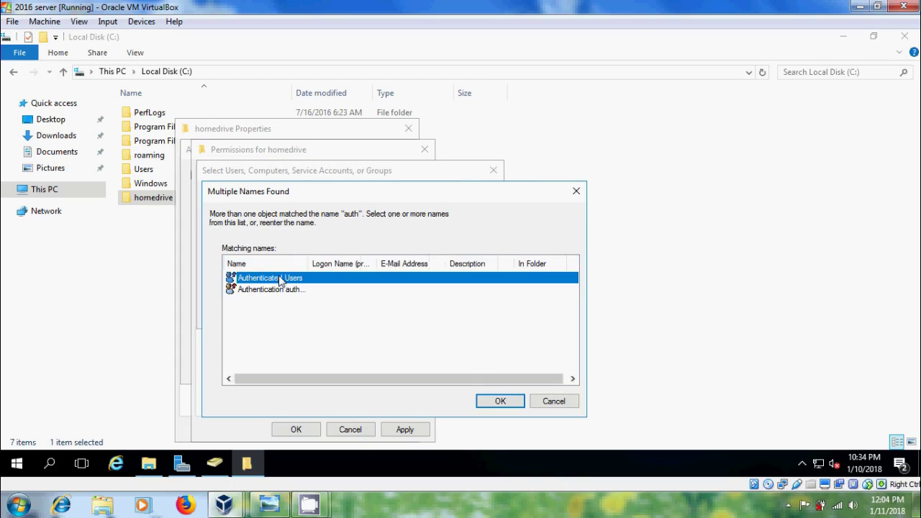
click(508, 402)
click(411, 314)
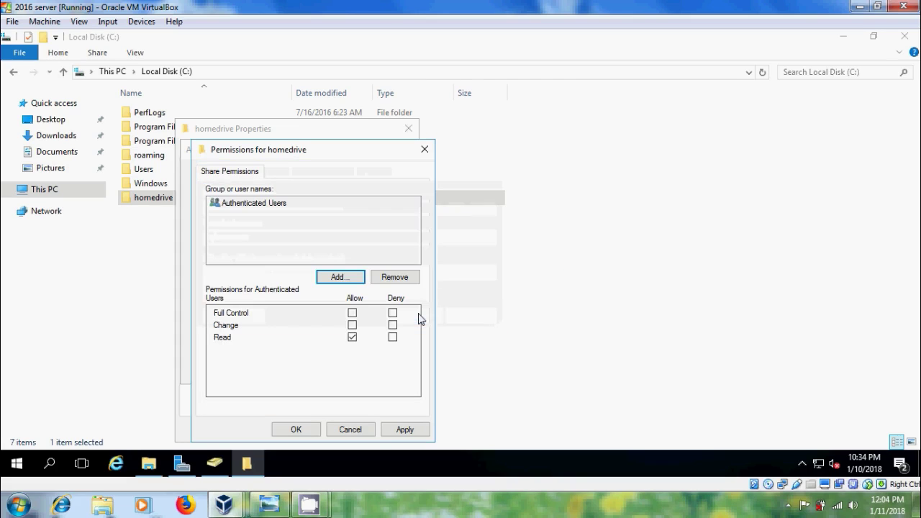
click(352, 313)
Step: Apply the share permissions and sharing settings, then close homedrive's properties
click(416, 432)
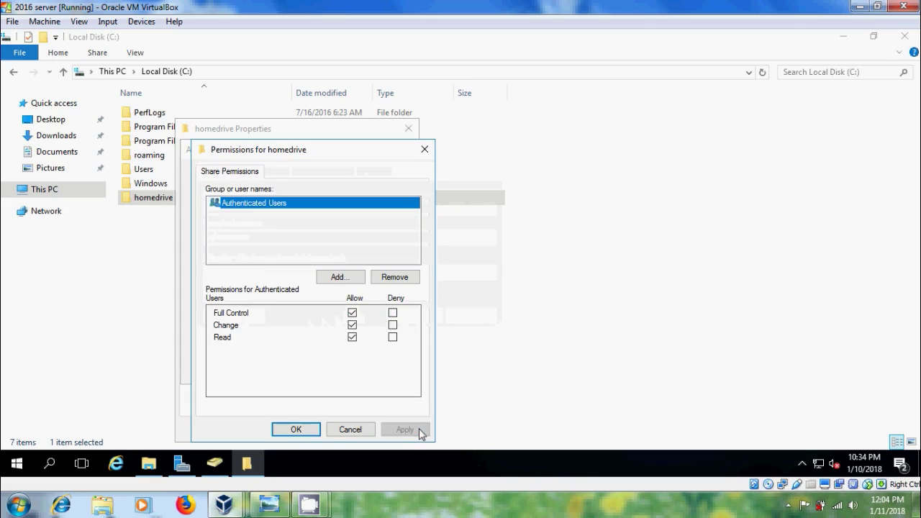
click(295, 429)
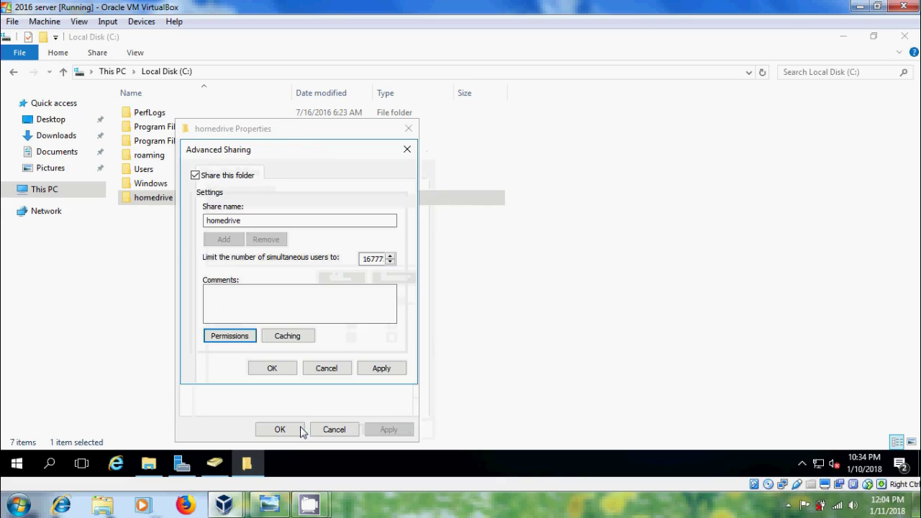
click(382, 369)
click(277, 370)
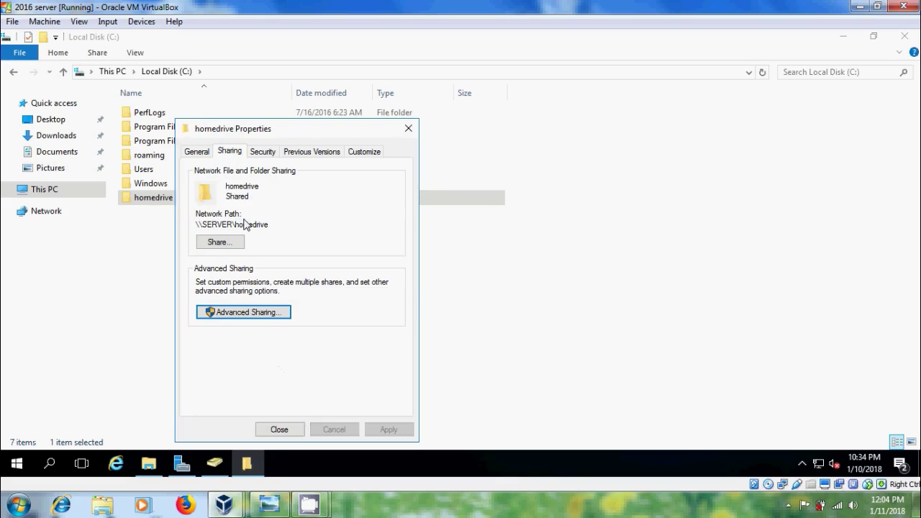
click(289, 431)
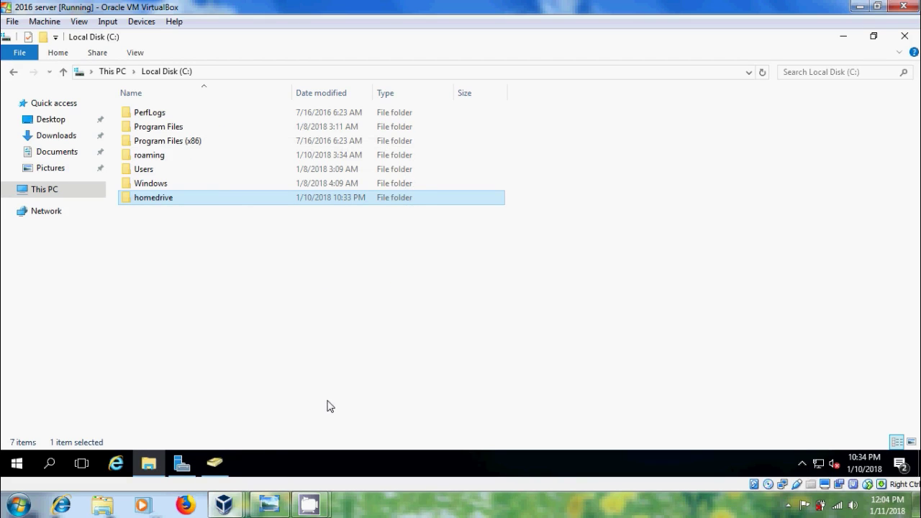
Step: Bring up Active Directory Users and Computers, glance at the Windows 7 client, then return
click(224, 469)
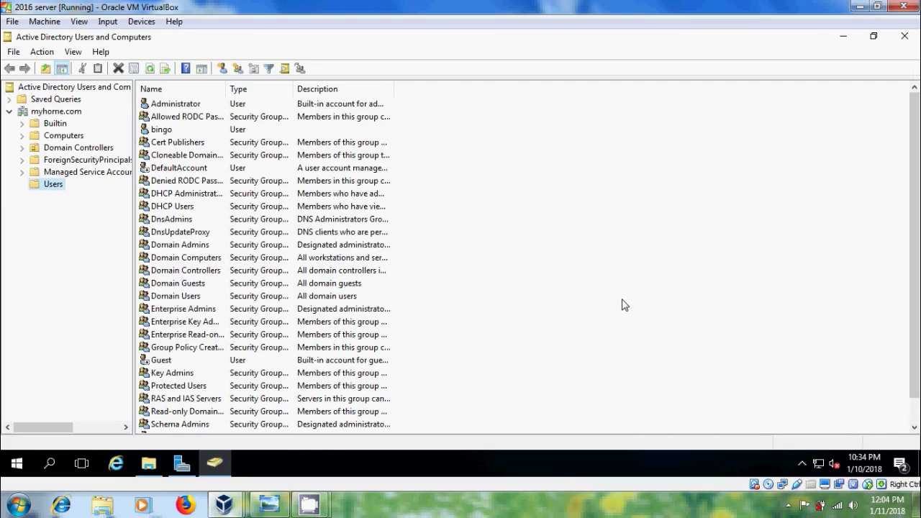
mouse_move(228, 506)
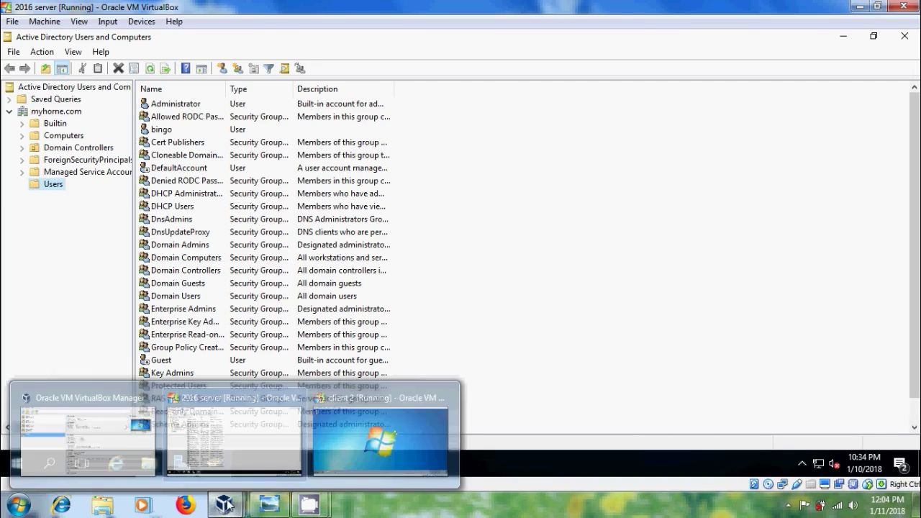
click(367, 455)
click(17, 465)
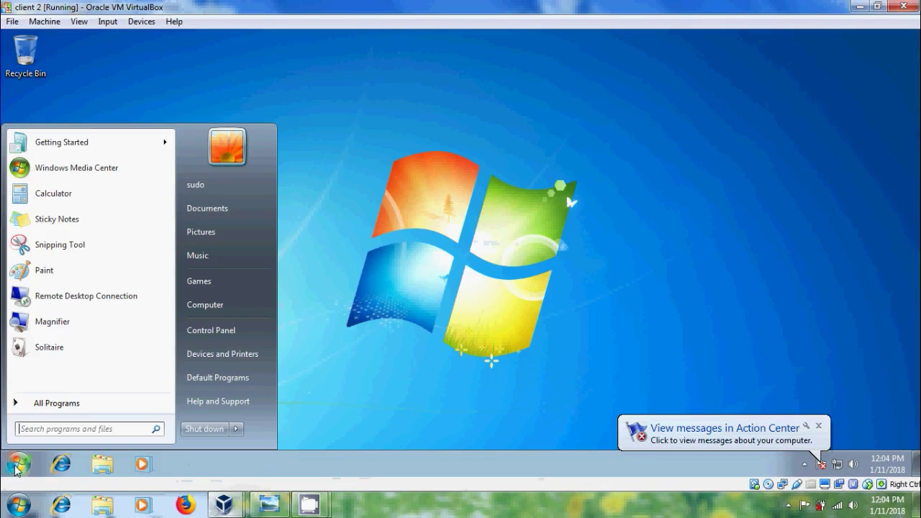
mouse_move(234, 506)
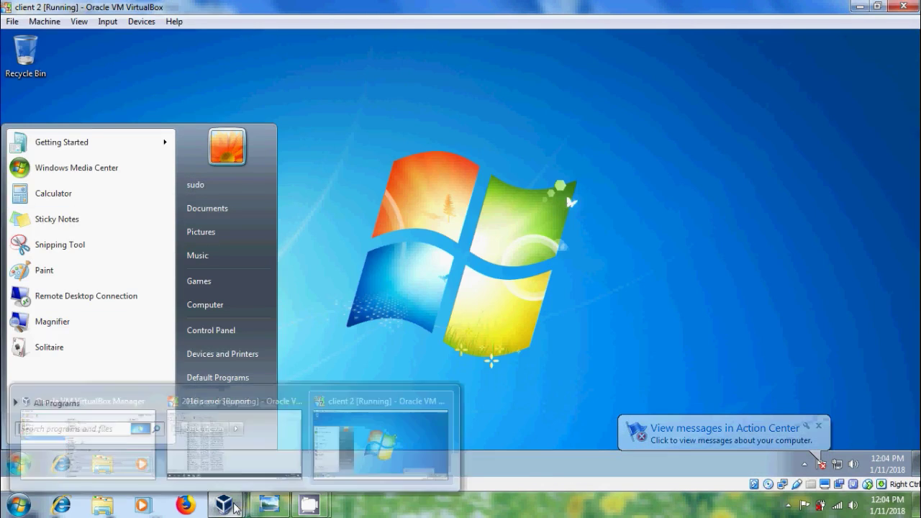
click(234, 439)
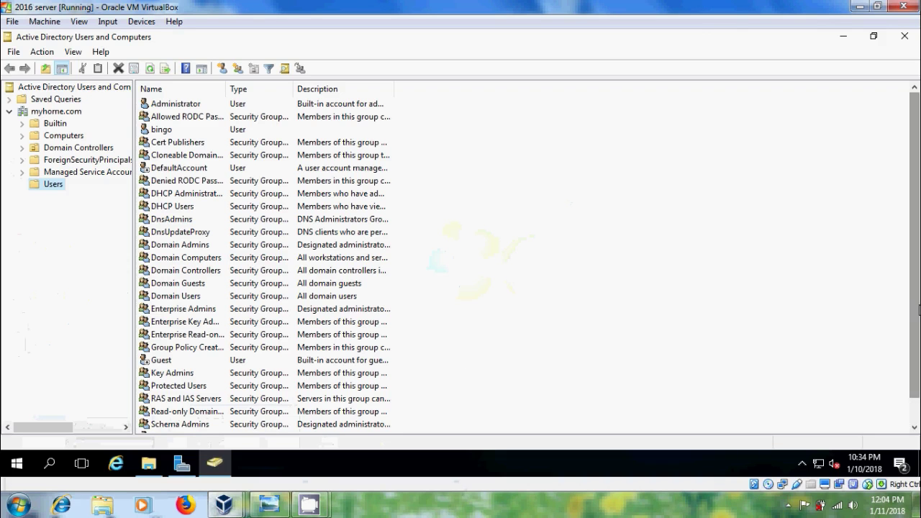
scroll(919, 309, down, 1)
Step: In sudo's Profile properties, set the home folder to connect drive H:
click(183, 427)
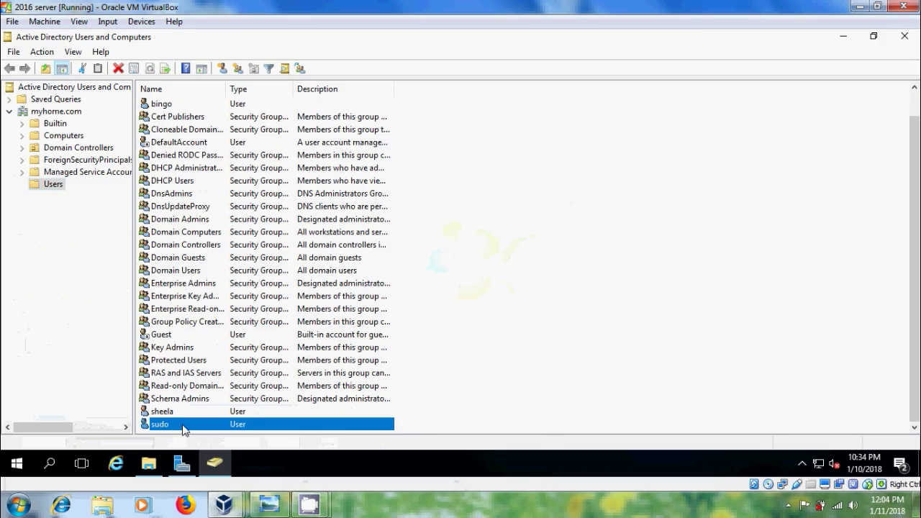
right_click(183, 429)
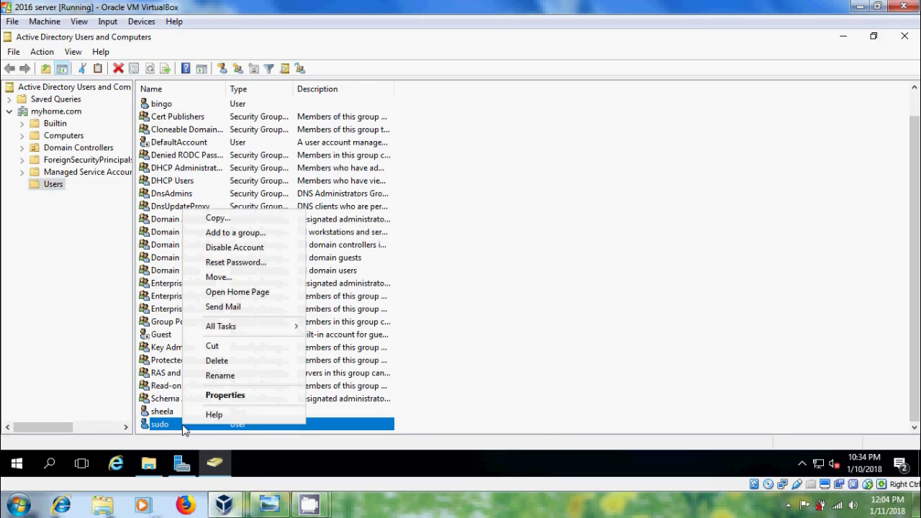
click(247, 395)
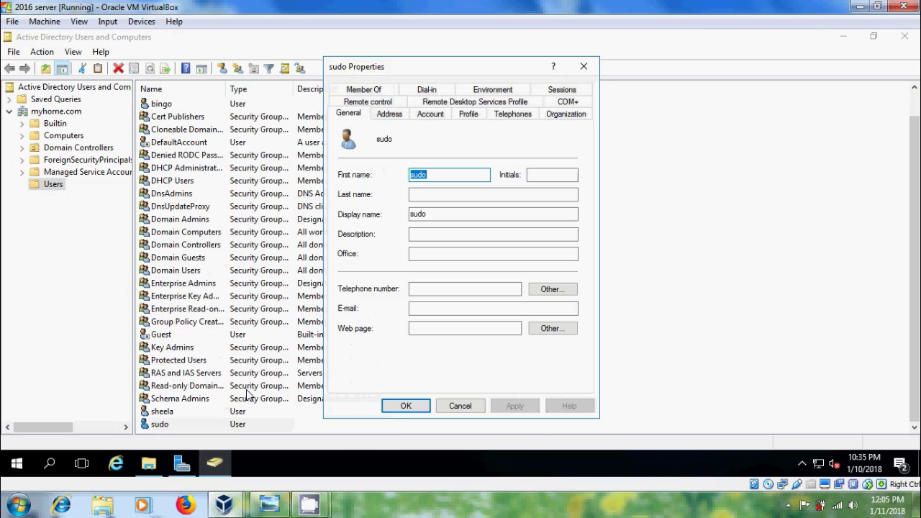
click(475, 116)
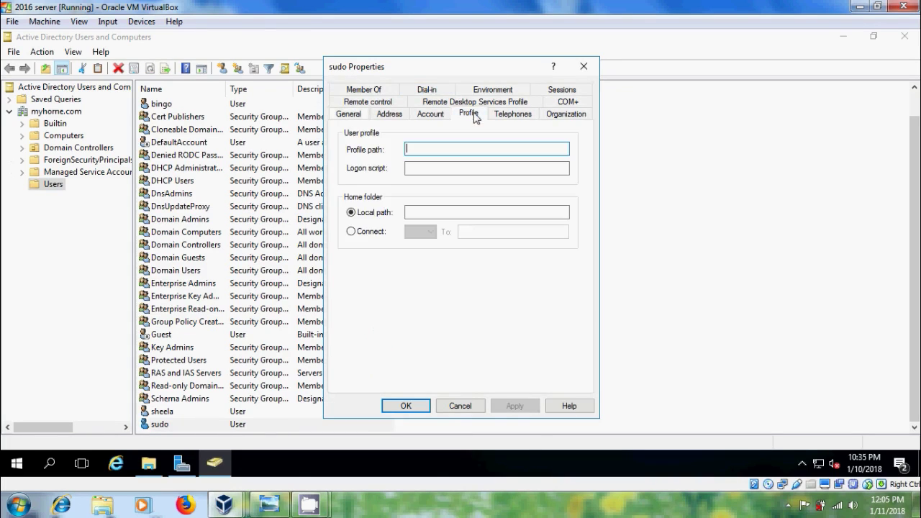
click(351, 231)
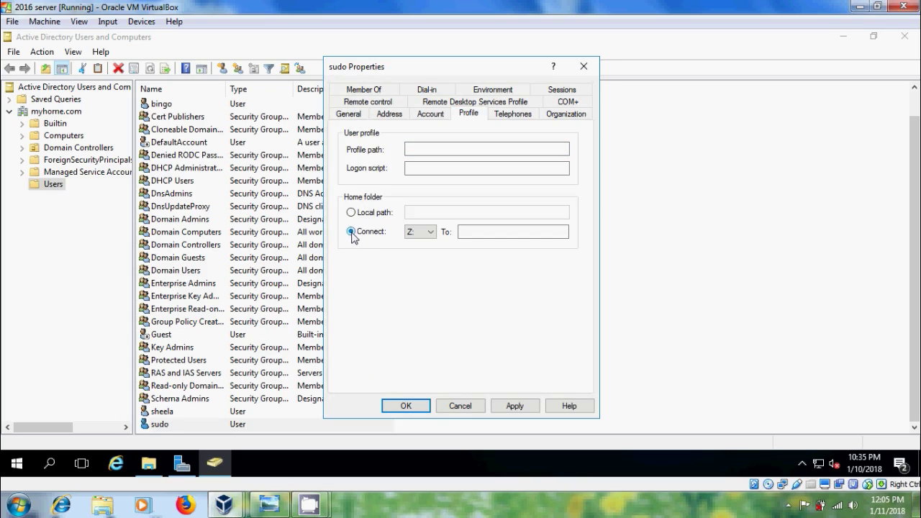
click(432, 232)
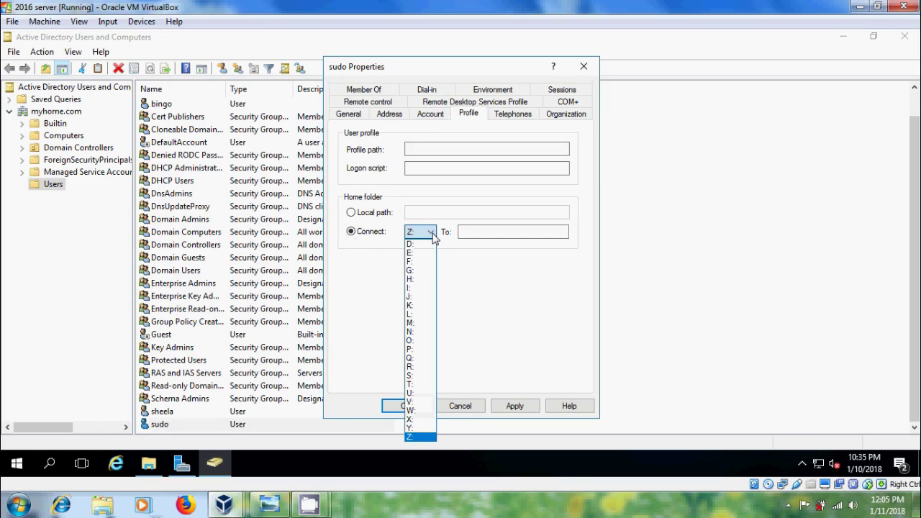
click(427, 287)
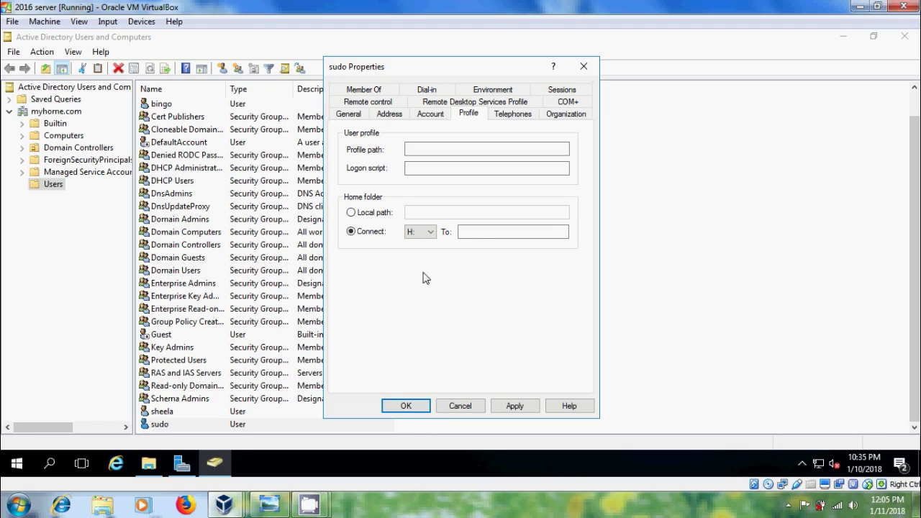
Step: Enter \\server\homedrive\%username% as the home folder path and apply the changes
click(489, 235)
text(\\server\homedrive\%)
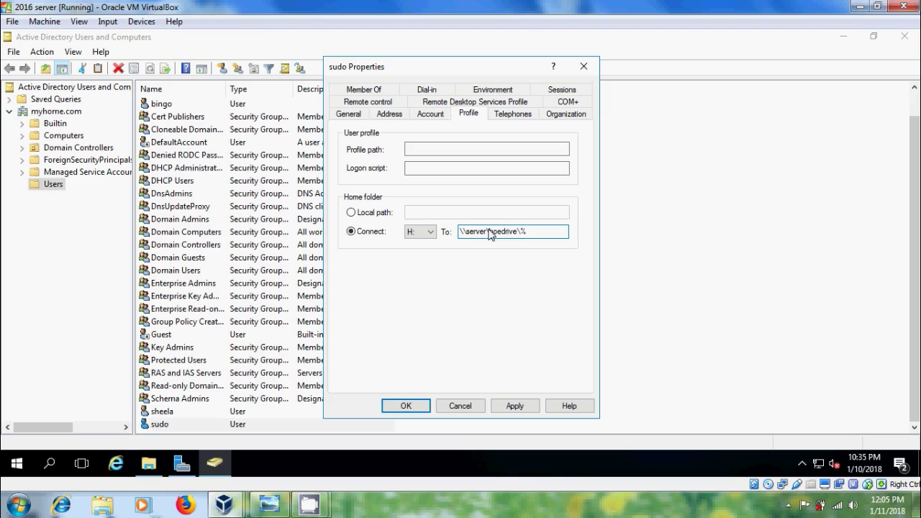
text(use)
click(498, 232)
text(me%)
click(521, 406)
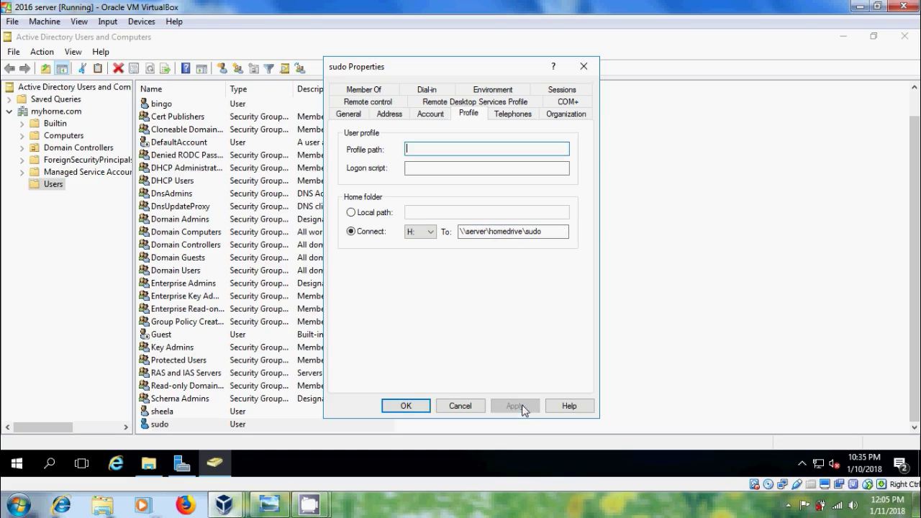
click(407, 406)
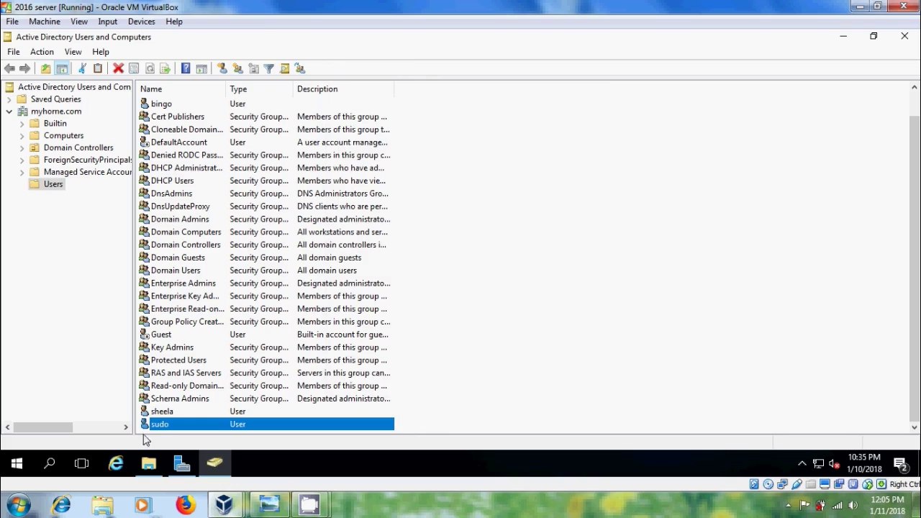
Step: Open homedrive on the server to confirm the sudo folder, then switch to client 2
click(149, 466)
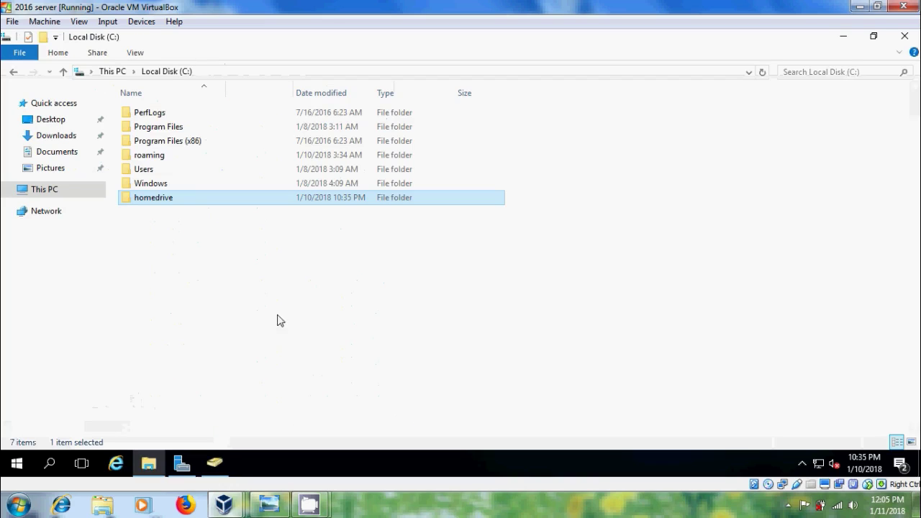
double_click(206, 200)
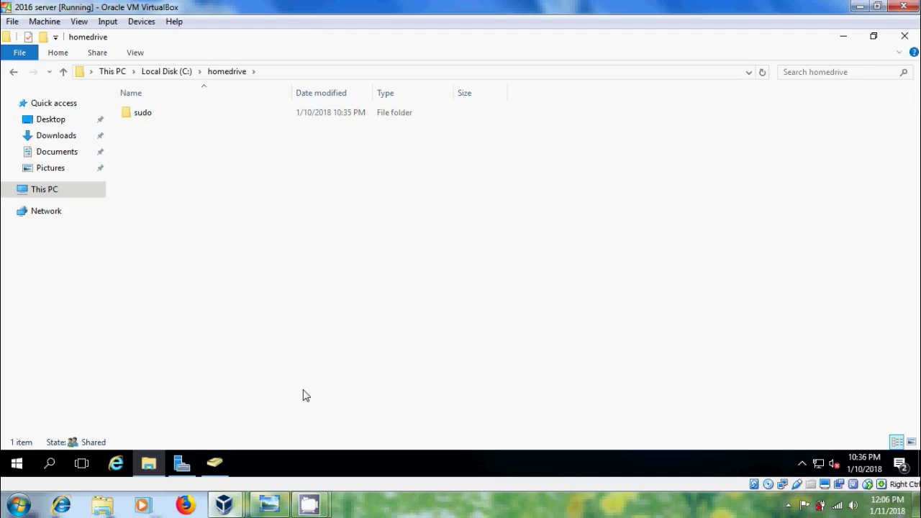
mouse_move(224, 504)
click(366, 450)
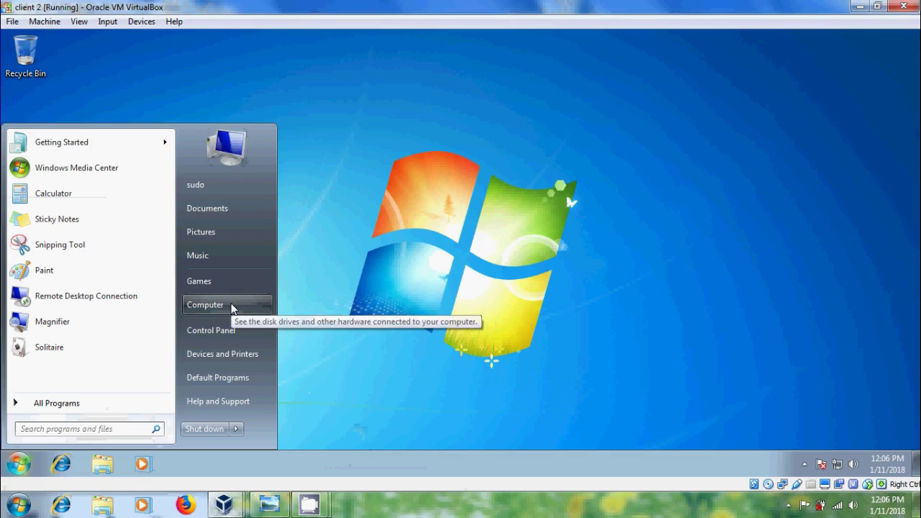
Step: Open and close Computer on the client, then log the sudo user off
click(231, 306)
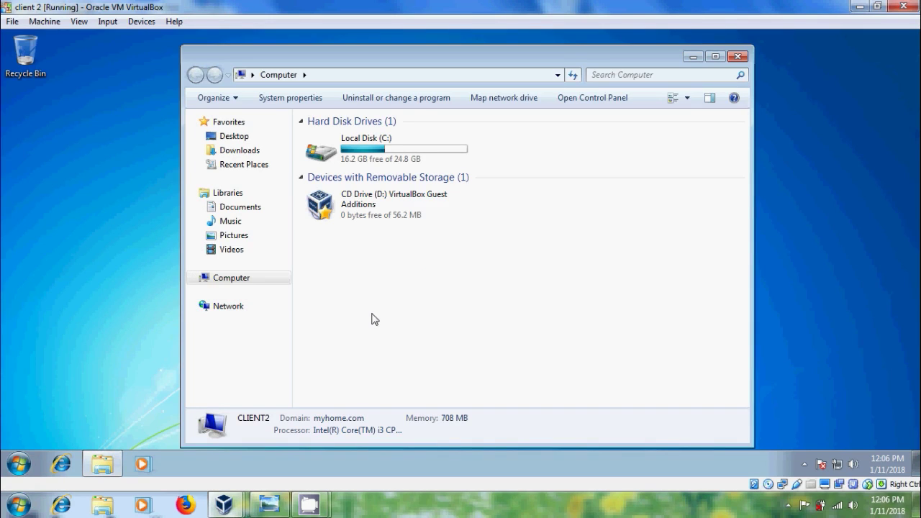
click(739, 56)
click(16, 463)
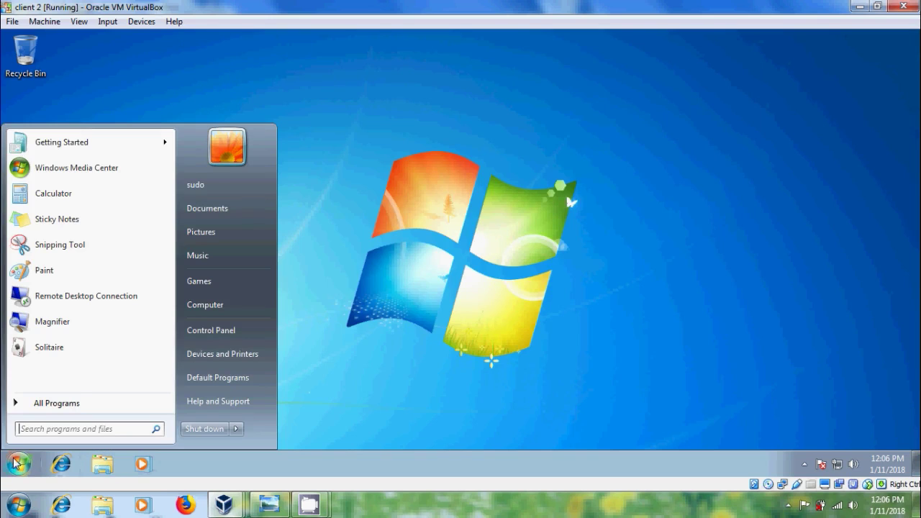
mouse_move(238, 429)
click(297, 382)
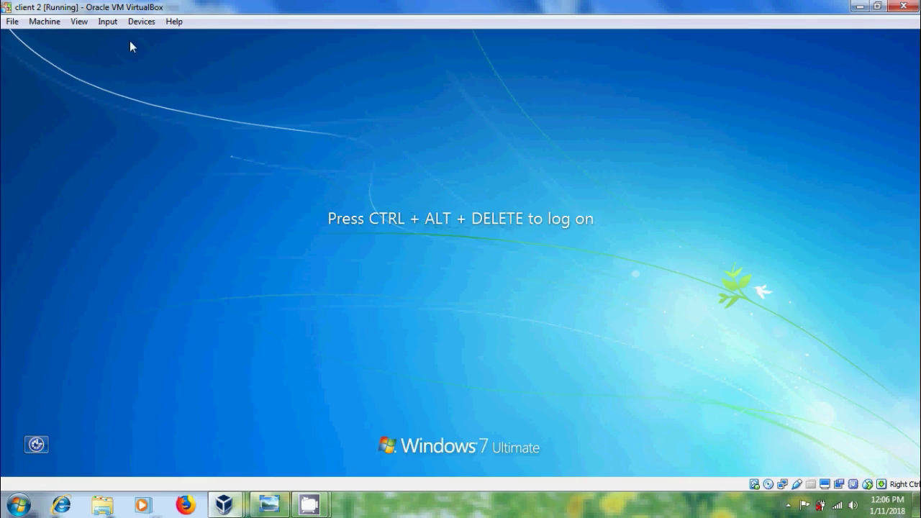
Step: Log back on as sudo with the account password and open Computer to see drive H:
click(108, 22)
mouse_move(123, 38)
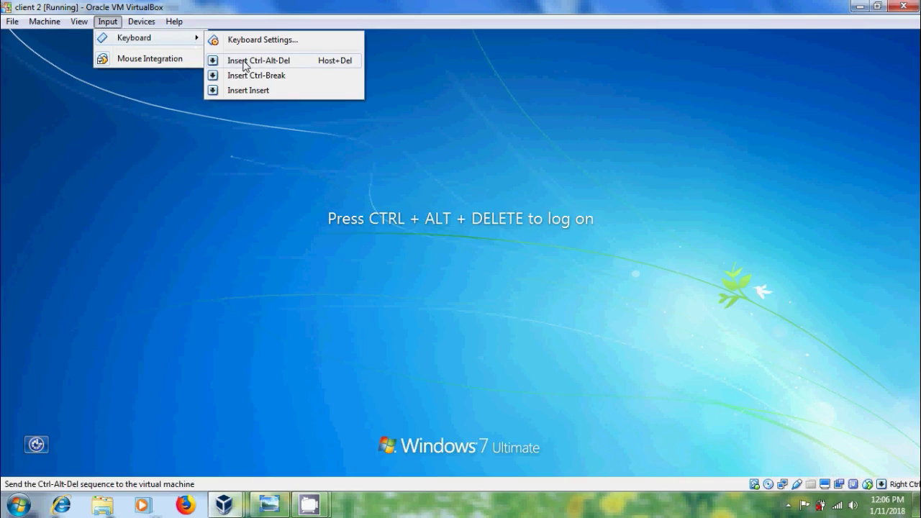
click(235, 60)
text(•)
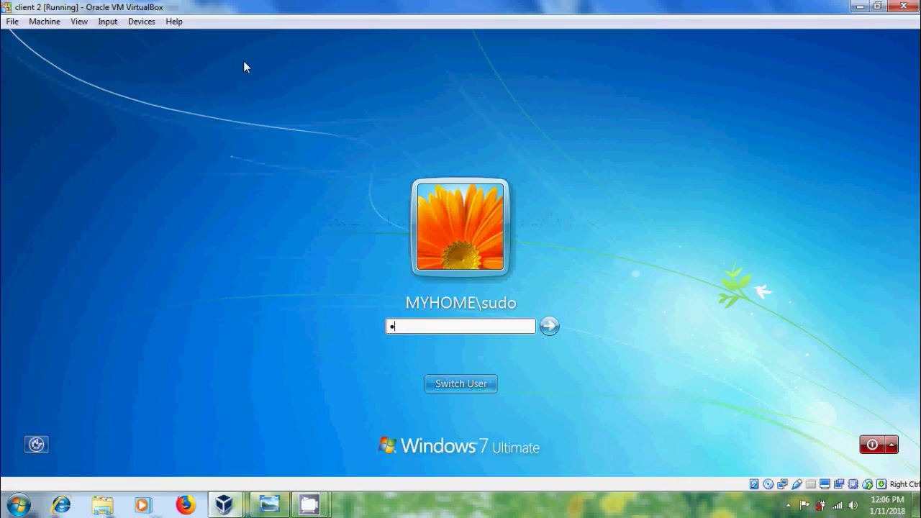
text(•••••••)
key(Return)
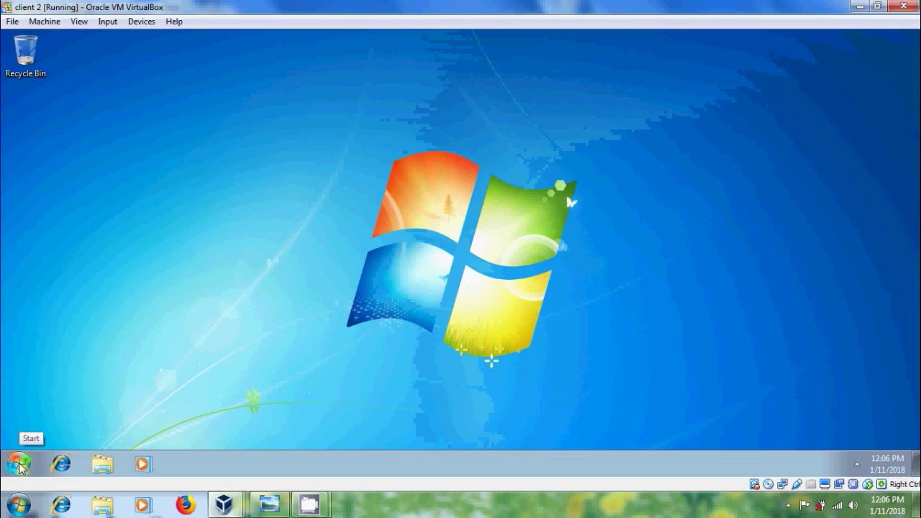
click(18, 464)
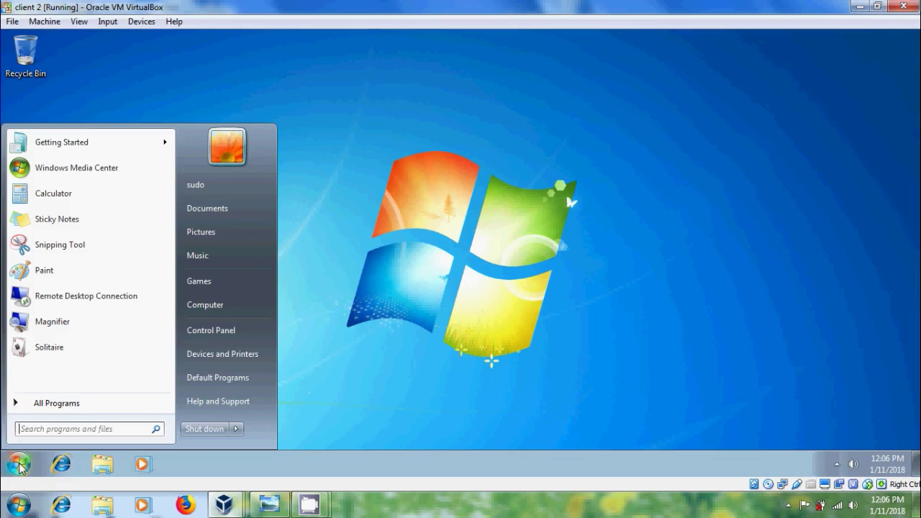
click(219, 307)
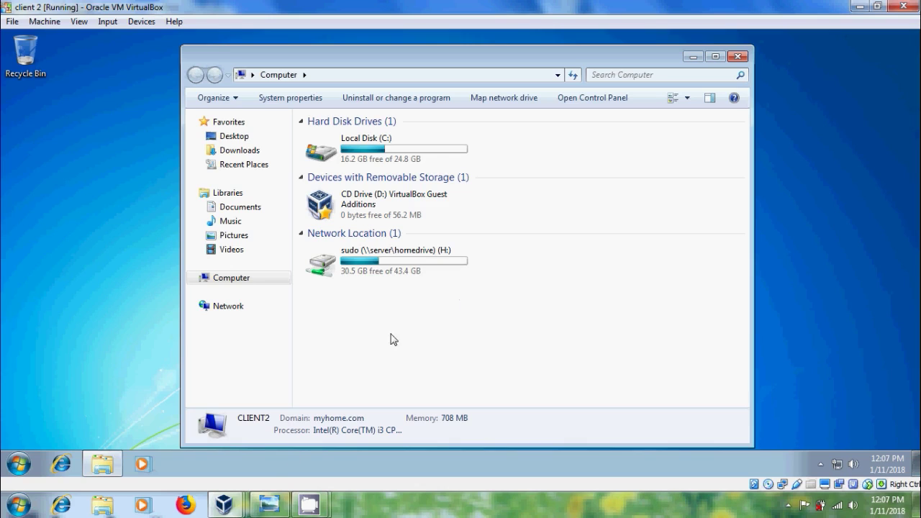
Step: On the server, close homedrive, minimize ADUC, and launch Group Policy Management from Server Manager
mouse_move(226, 501)
click(241, 450)
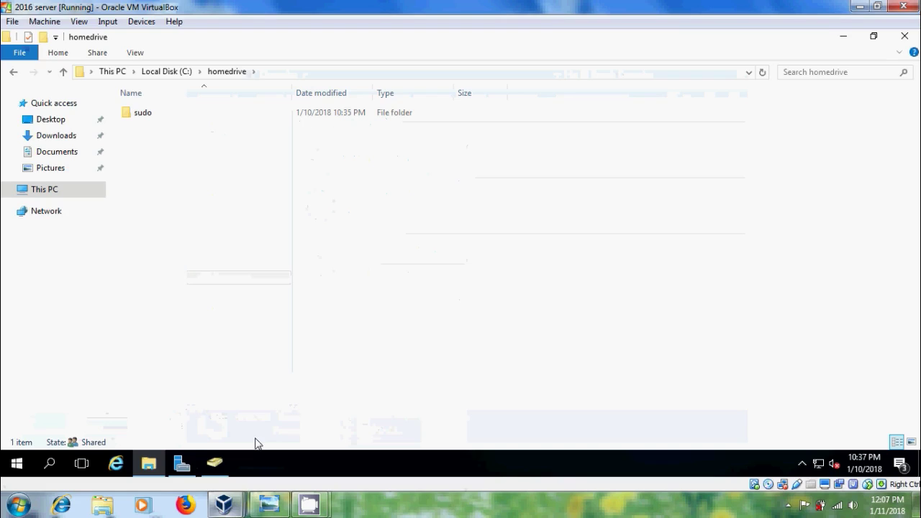
click(900, 36)
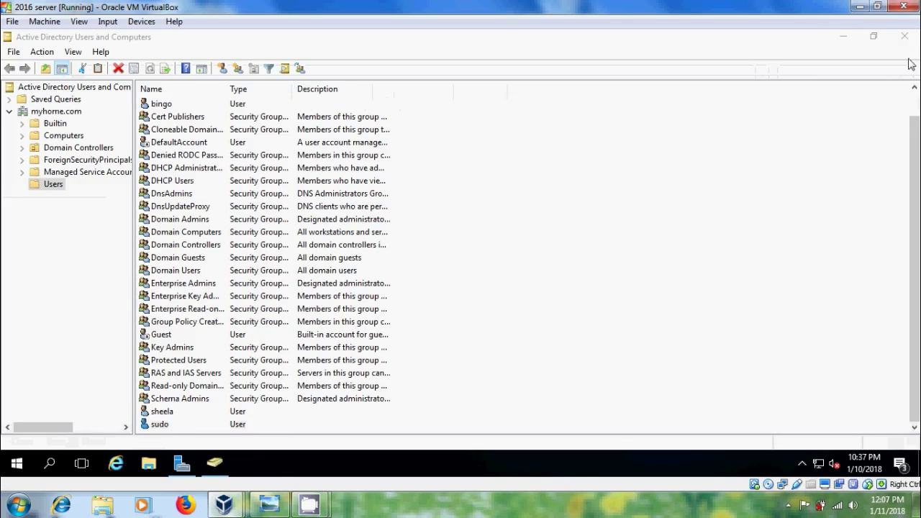
click(844, 37)
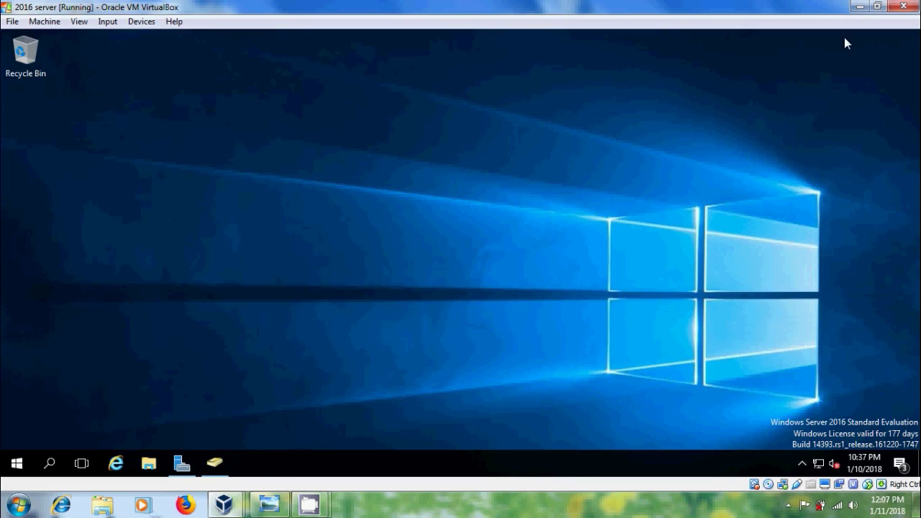
click(183, 460)
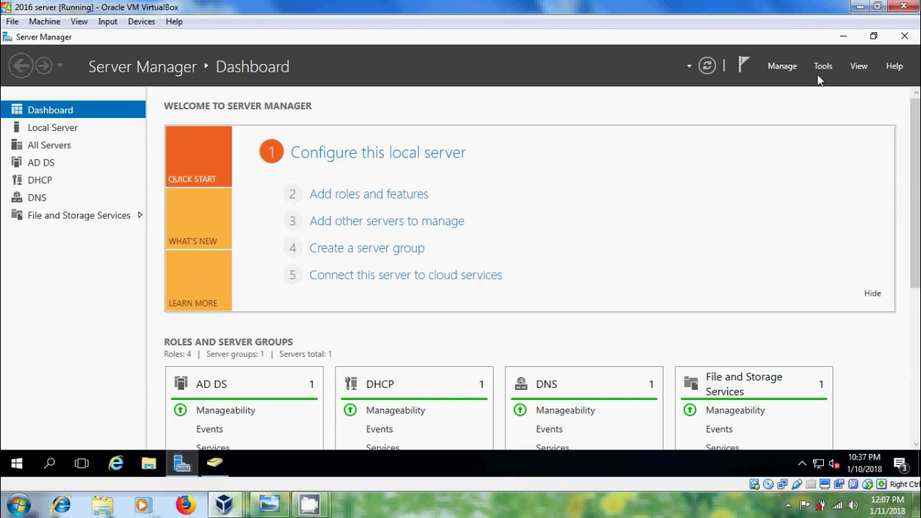
click(826, 64)
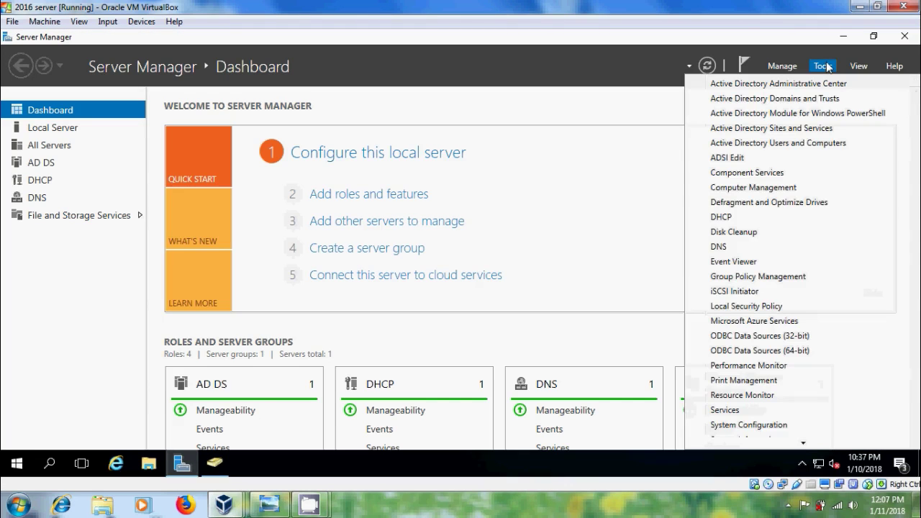
click(807, 278)
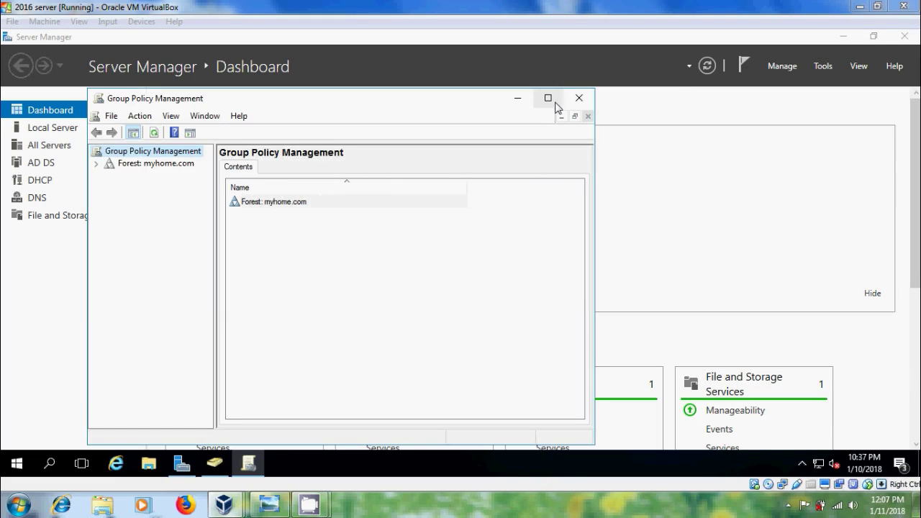
Step: Maximize Group Policy Management and expand the tree down to the myhome.com domain
click(549, 99)
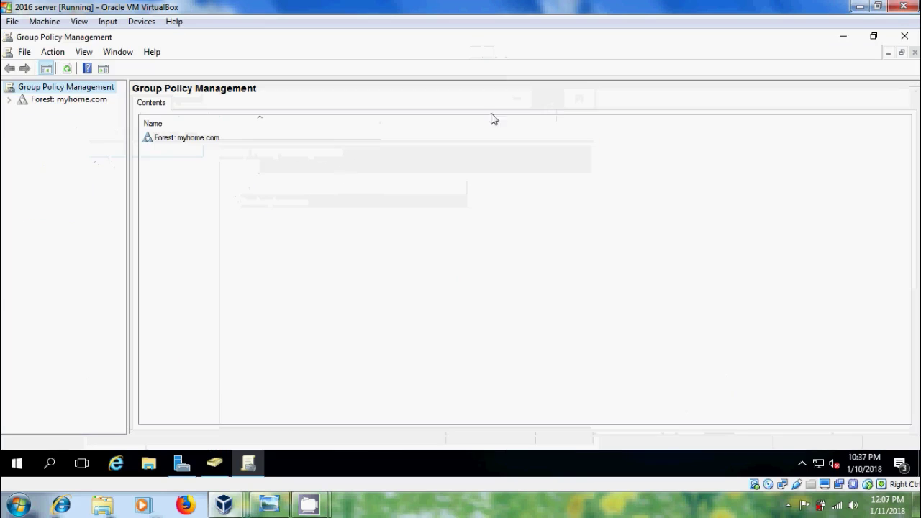
click(8, 99)
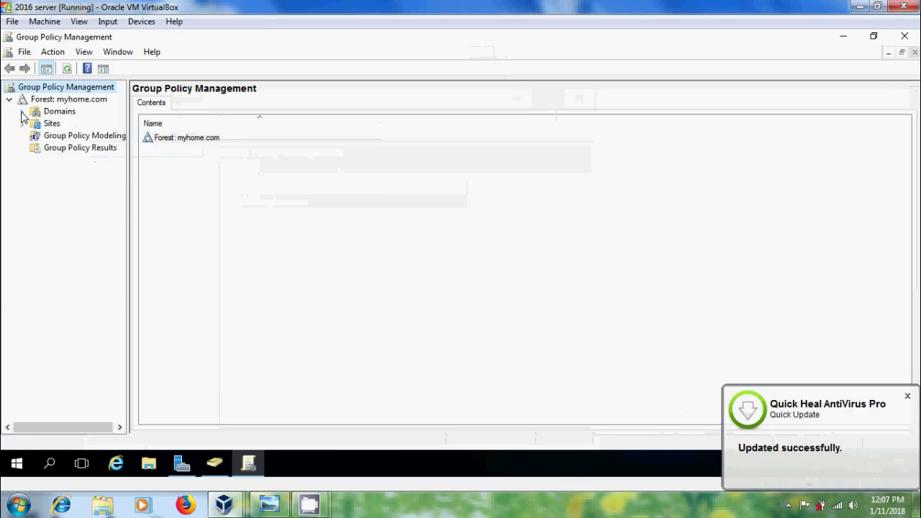
click(22, 111)
click(34, 123)
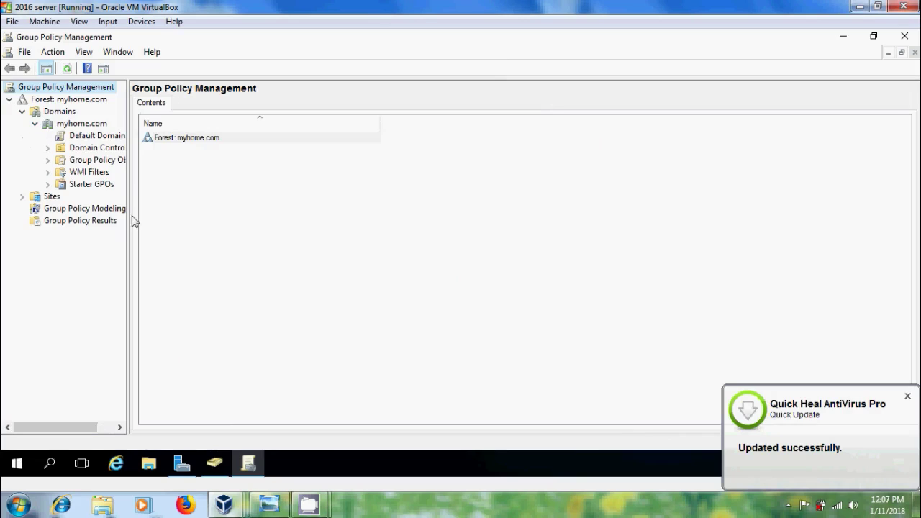
drag(130, 214, 171, 209)
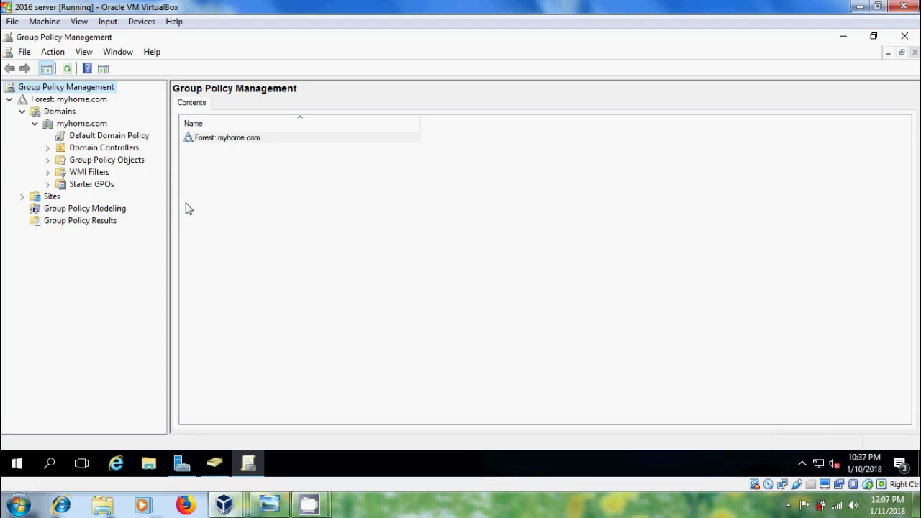
Step: Create a GPO named redirect in myhome.com and link it to the domain
click(85, 125)
right_click(89, 128)
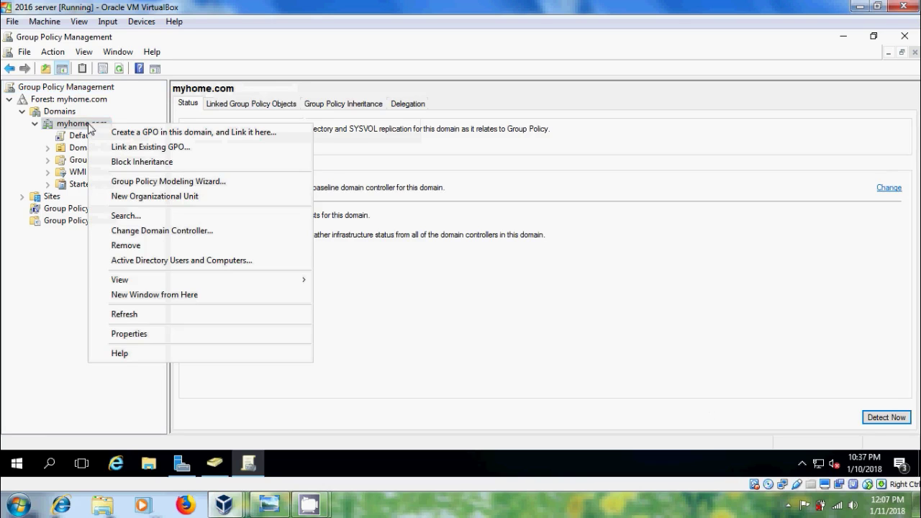
click(135, 132)
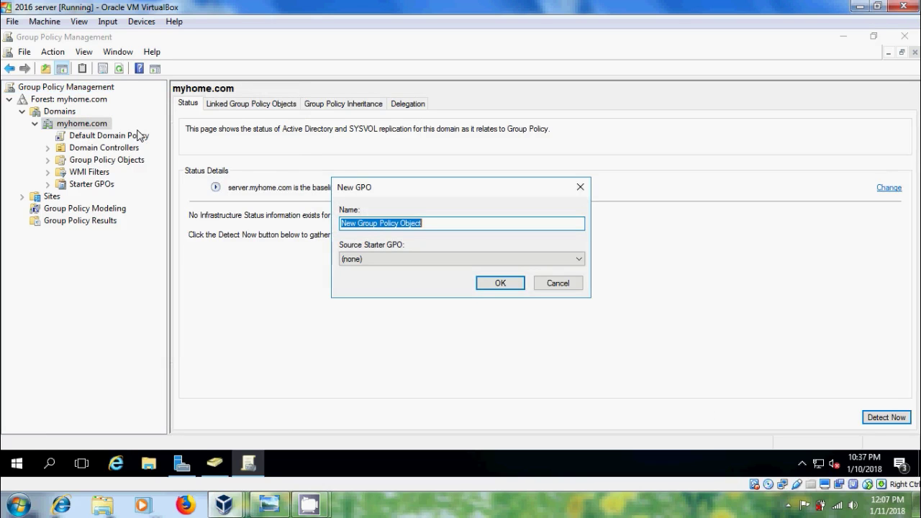
text(redirect)
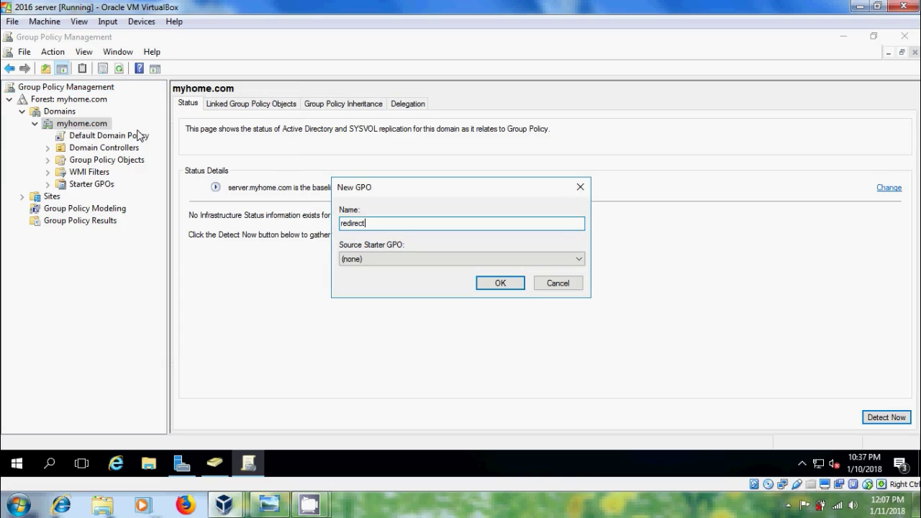
click(501, 285)
Step: Inspect the redirect GPO's scope and its empty settings report, dismissing the warnings
click(108, 135)
click(90, 149)
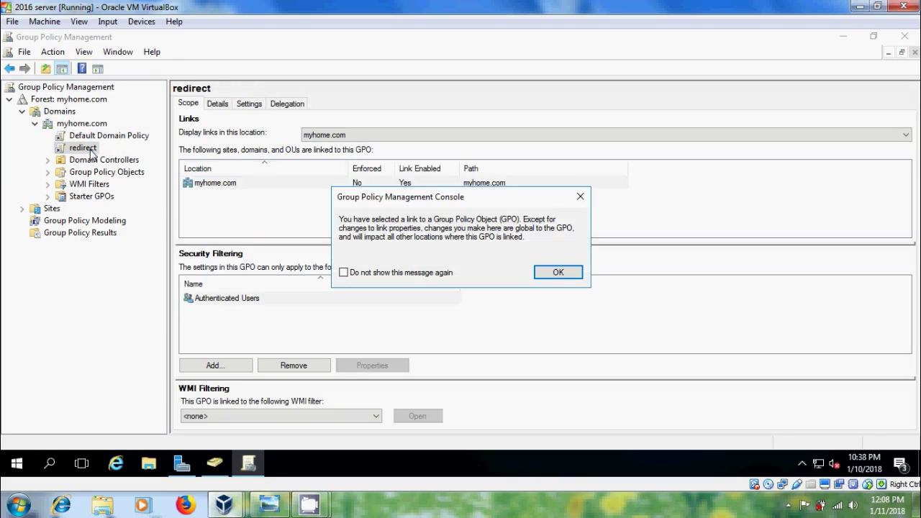
click(568, 272)
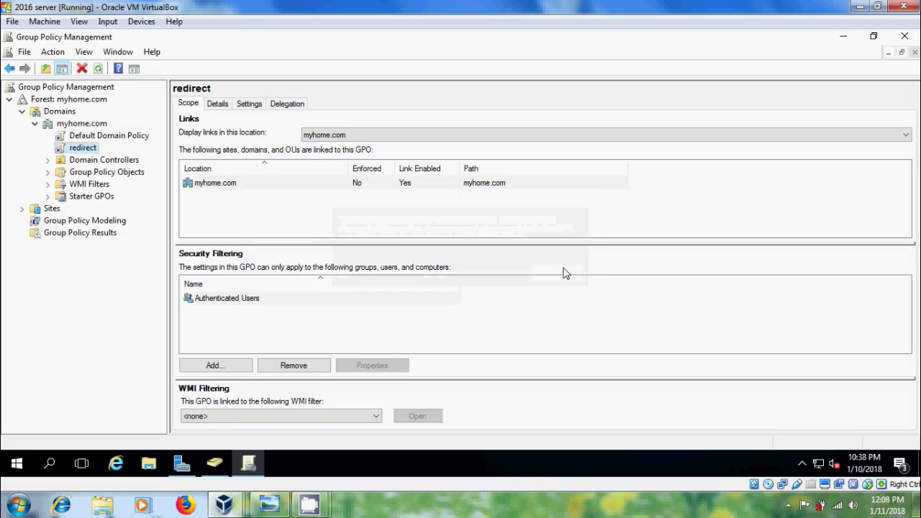
click(250, 104)
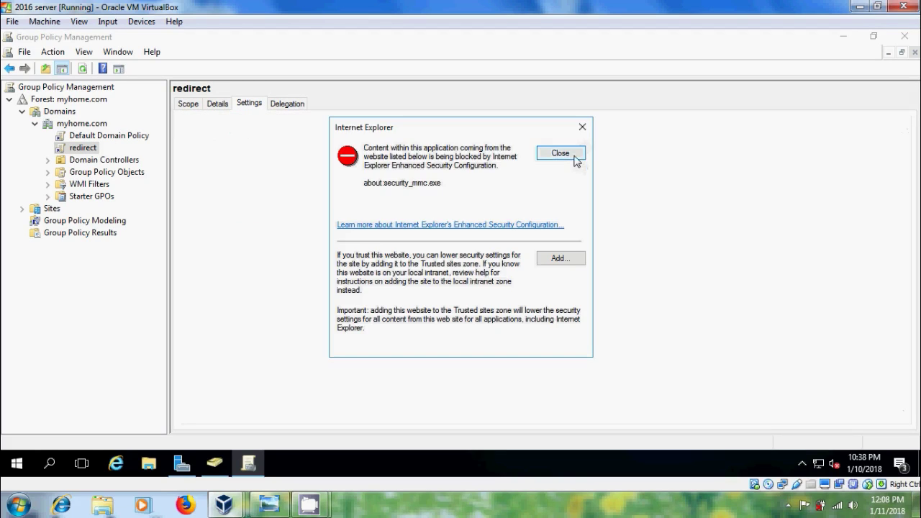
click(575, 157)
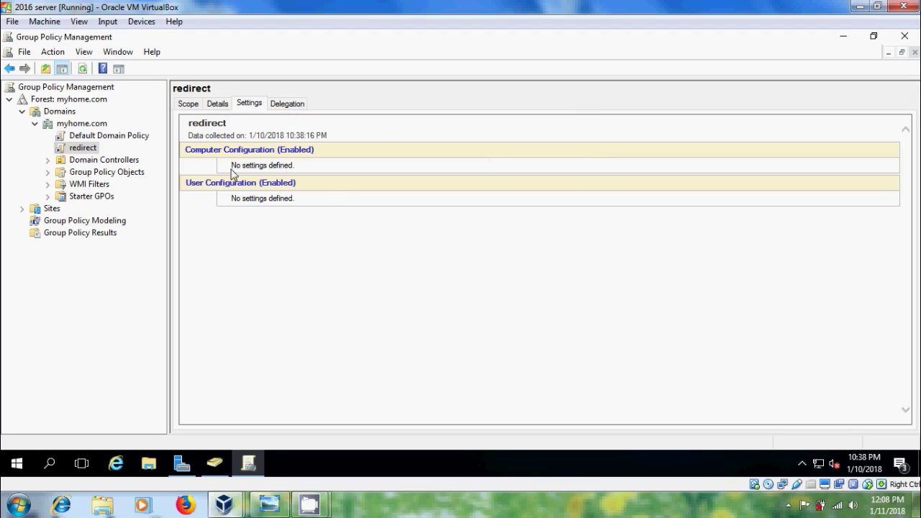
Step: Edit the redirect GPO and browse to Computer Configuration's Administrative Templates > Network > Offline Files
right_click(91, 149)
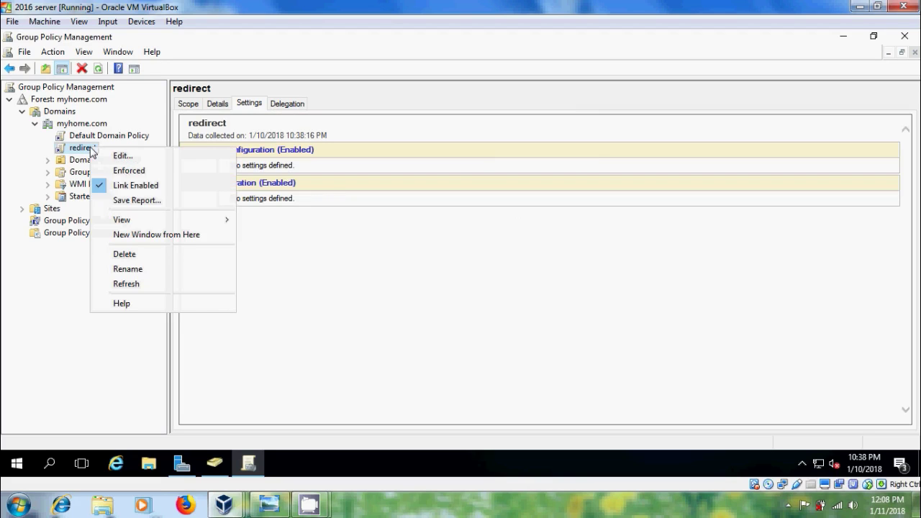
click(141, 159)
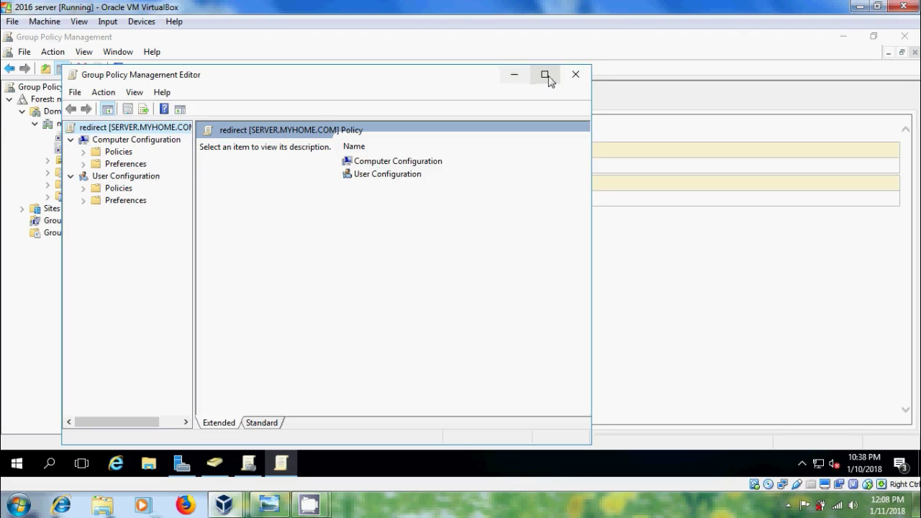
click(546, 75)
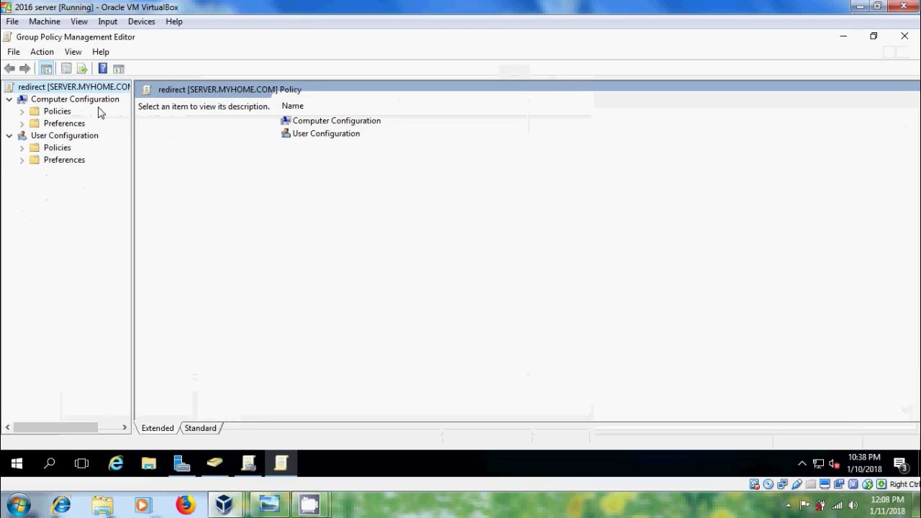
click(21, 112)
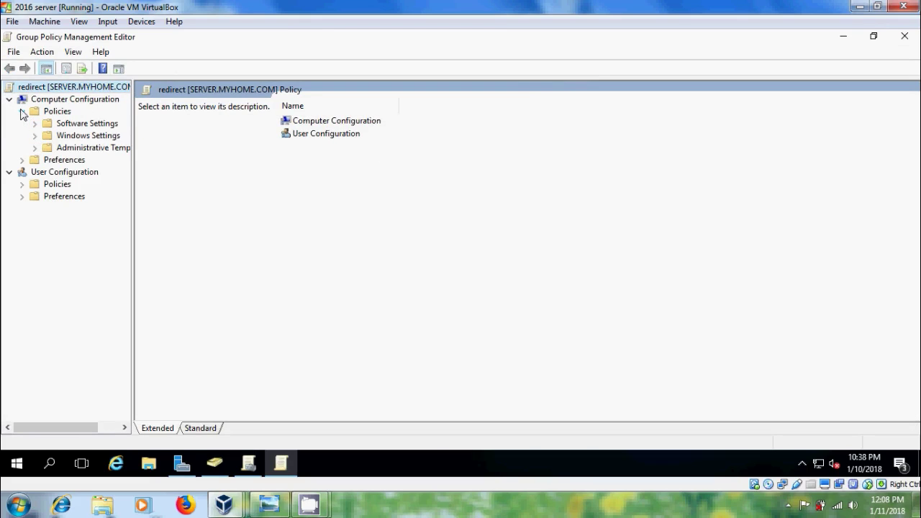
click(35, 147)
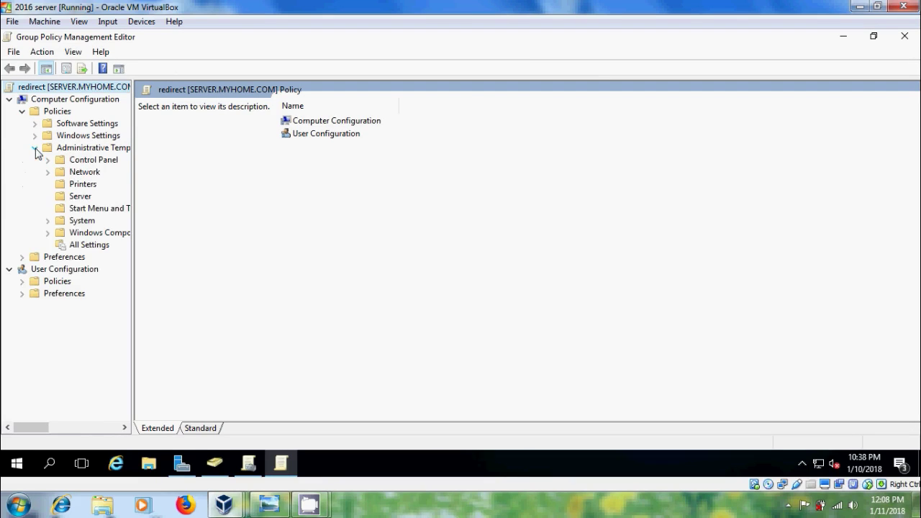
drag(134, 199, 191, 202)
click(47, 173)
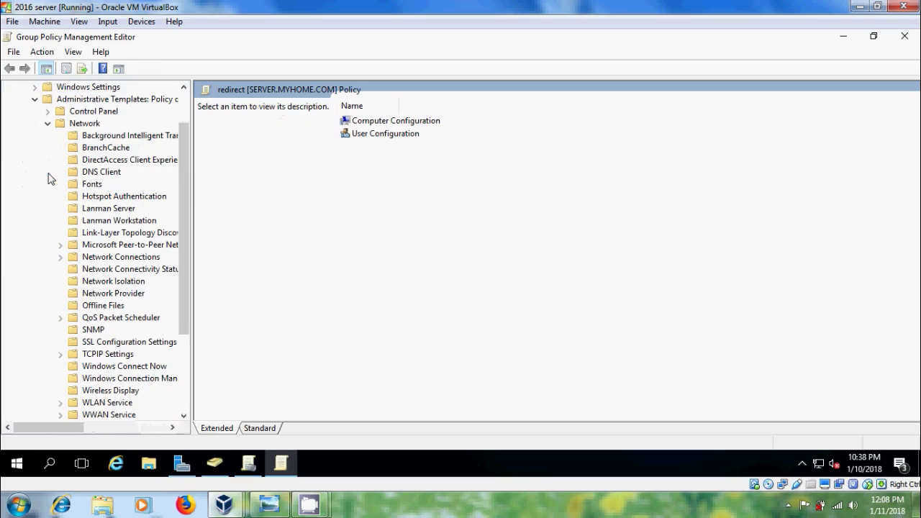
click(115, 308)
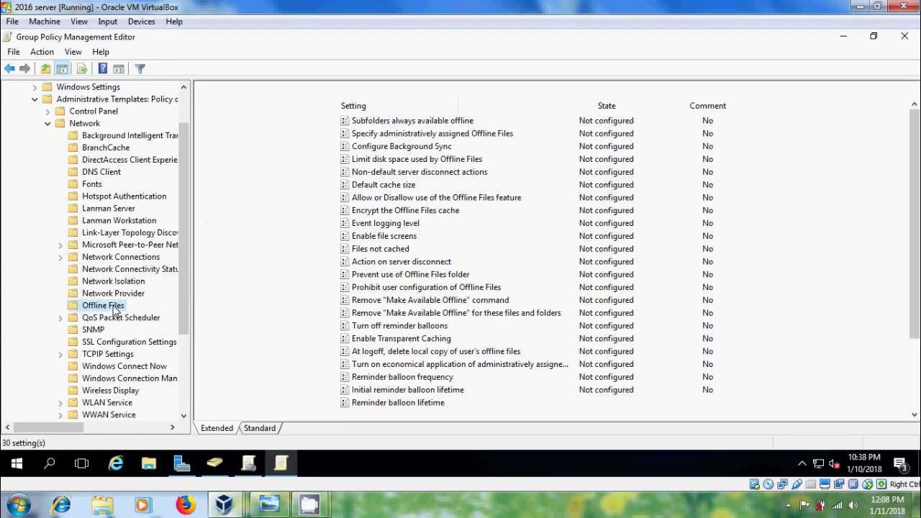
click(263, 430)
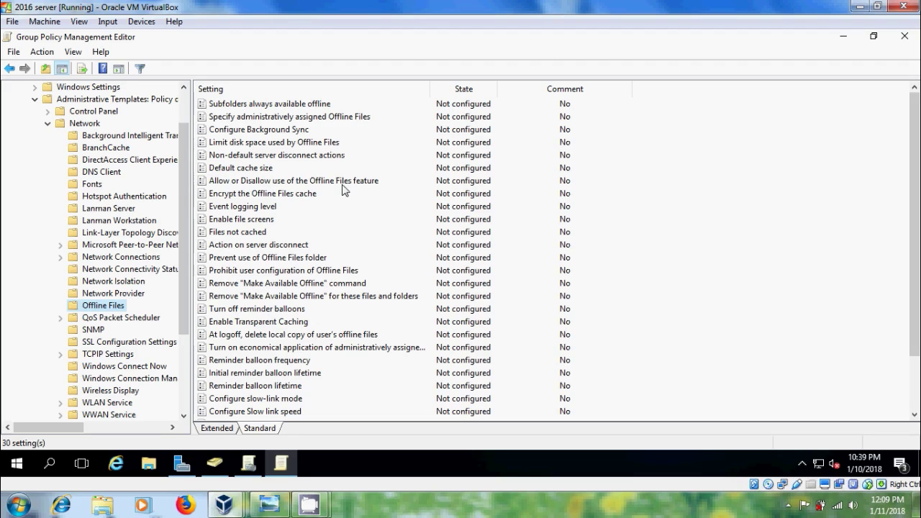
Step: Set 'Allow or Disallow use of the Offline Files feature' to Disabled and apply it
click(365, 183)
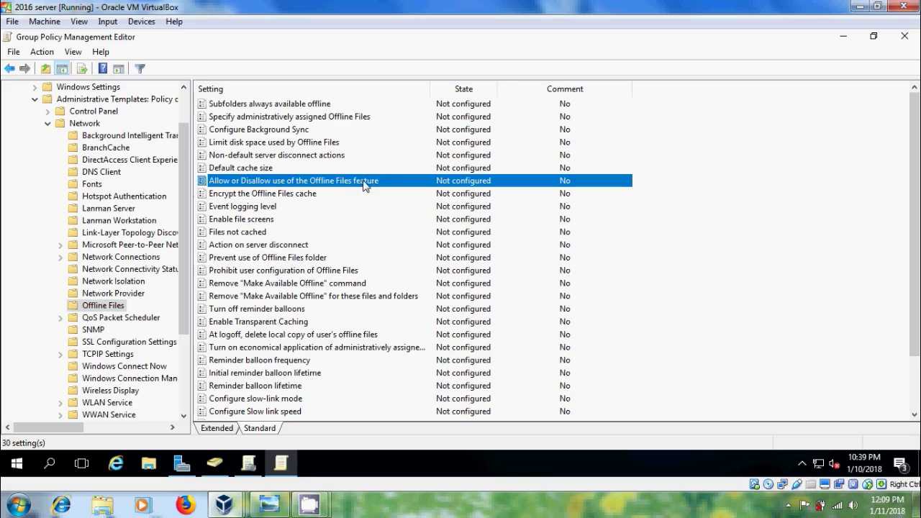
double_click(365, 183)
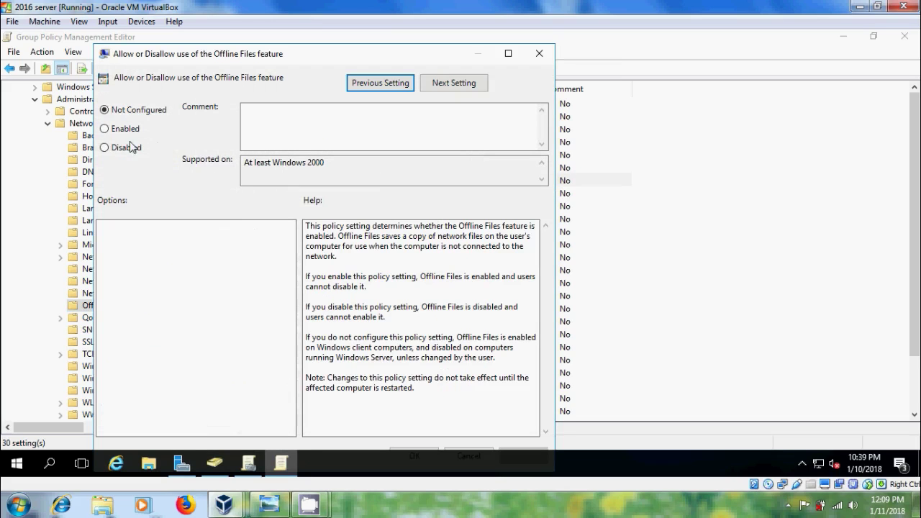
click(105, 149)
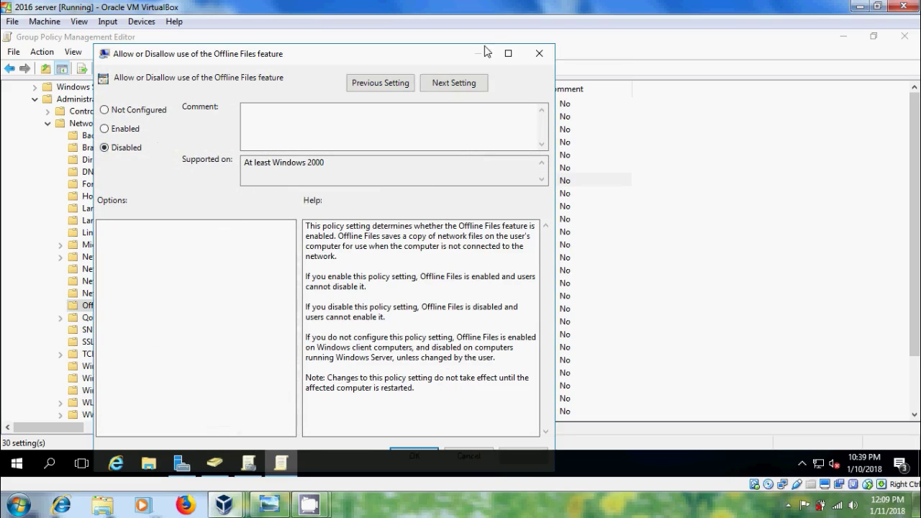
click(508, 53)
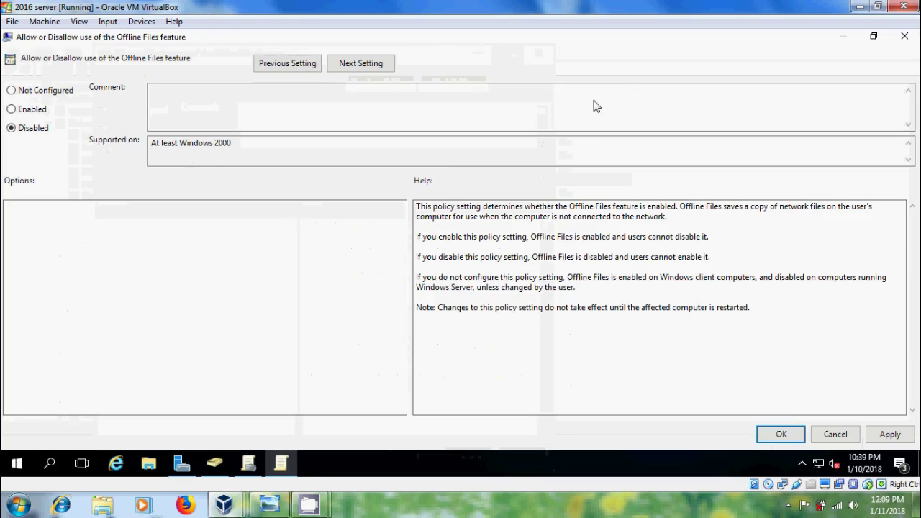
click(890, 434)
click(781, 434)
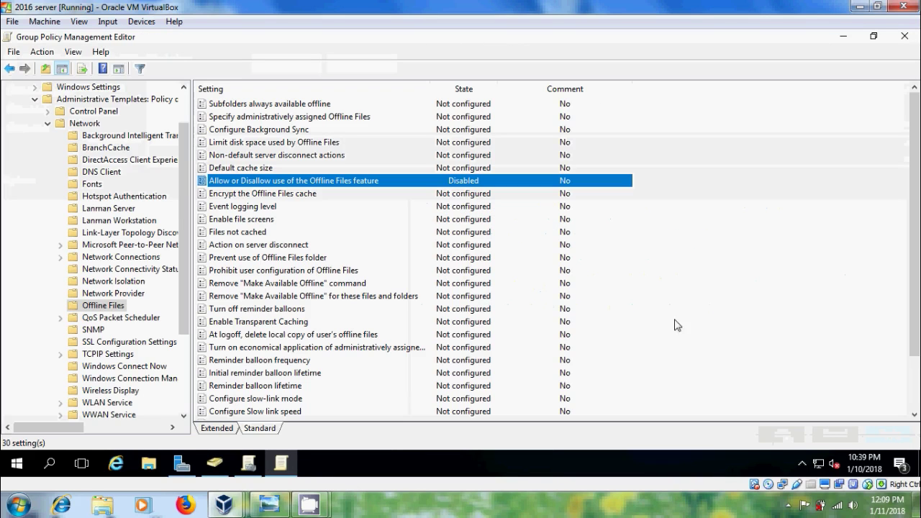
Step: Collapse Computer Configuration and expand User Configuration > Windows Settings > Folder Redirection to Documents
click(49, 125)
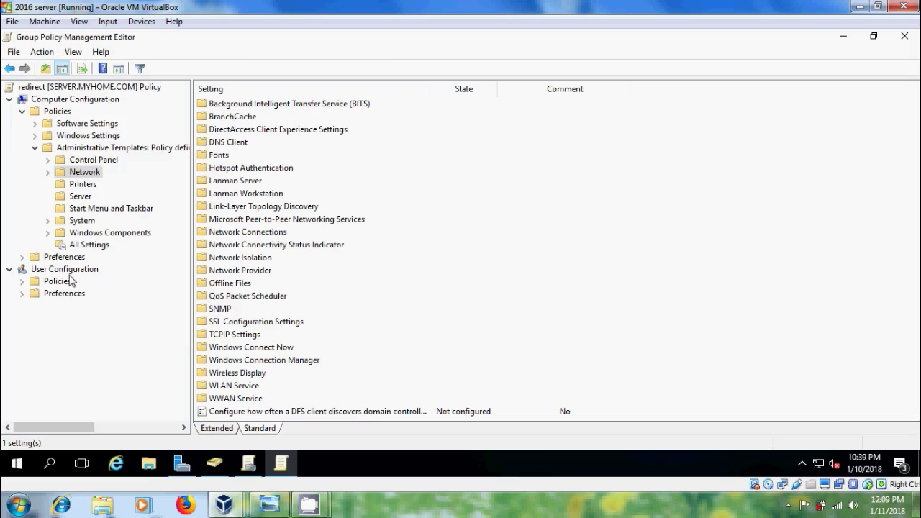
click(22, 110)
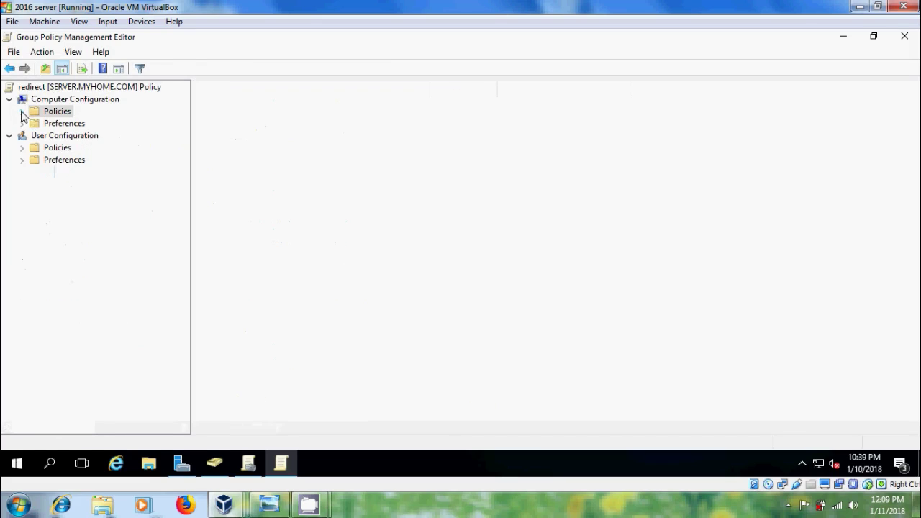
click(22, 148)
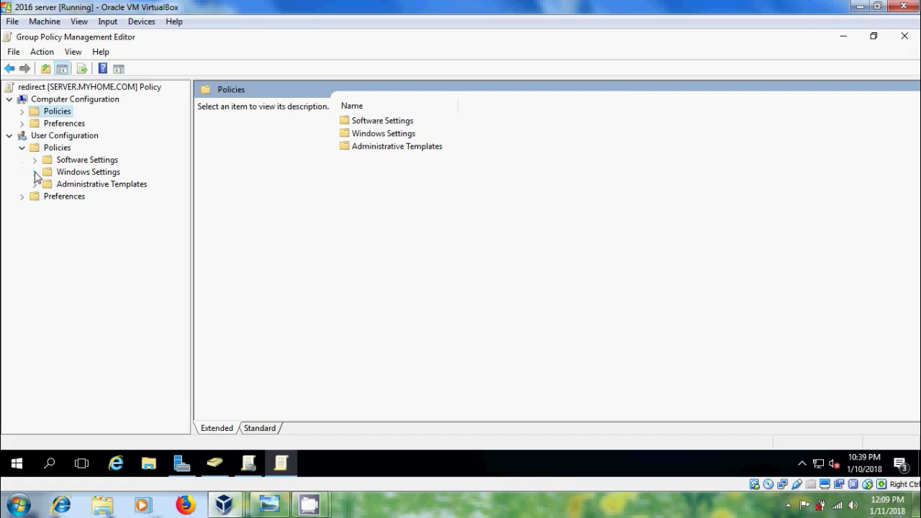
click(36, 172)
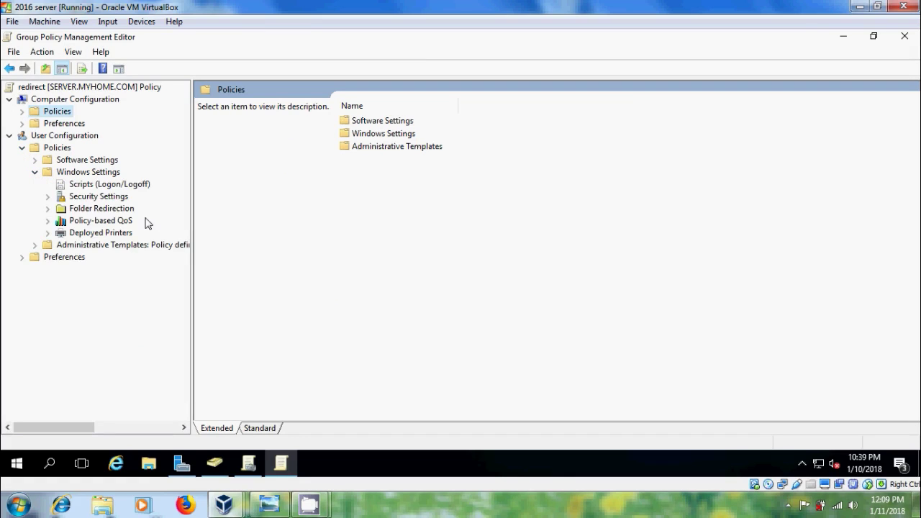
click(48, 209)
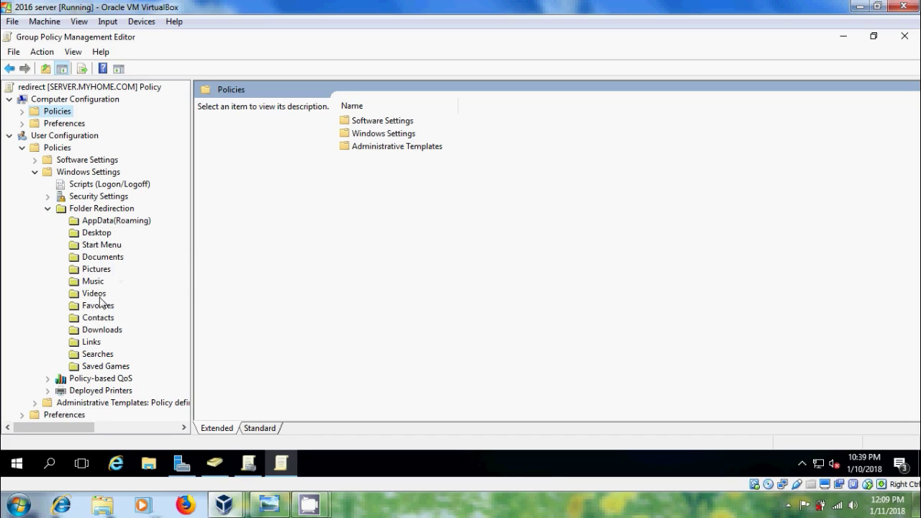
click(103, 257)
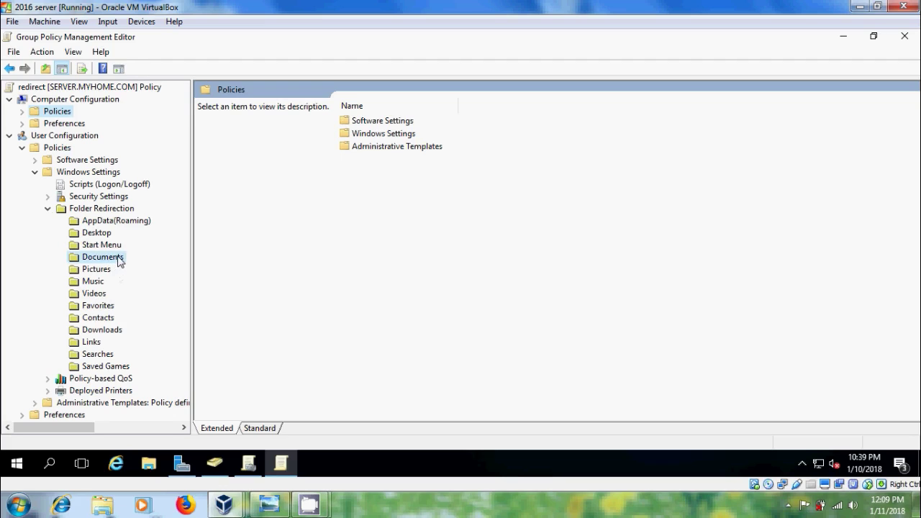
right_click(120, 260)
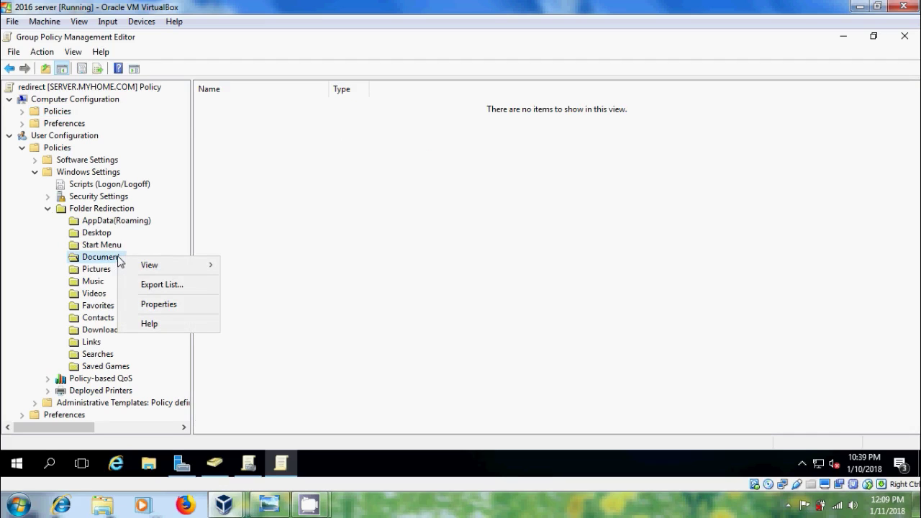
Step: Redirect Documents with the Basic setting to per-user folders under root path \\server\homedrive, accepting the warning
click(179, 310)
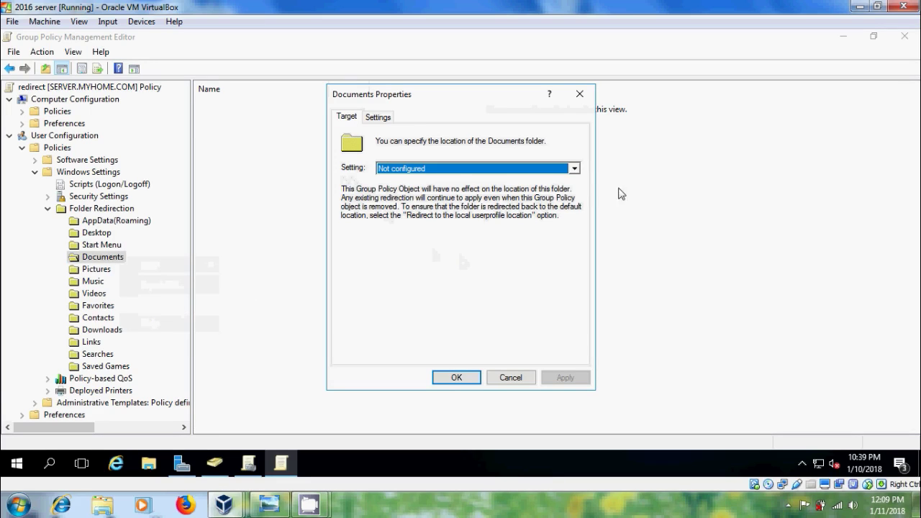
click(576, 169)
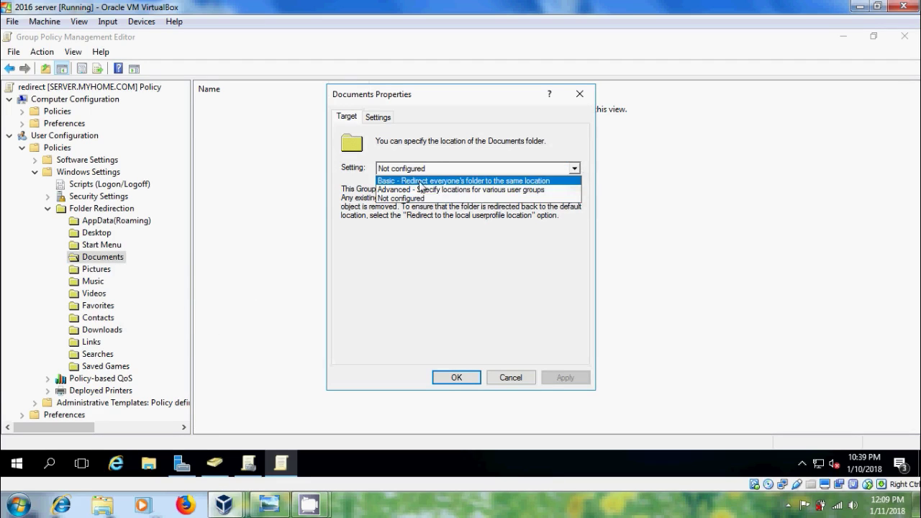
click(540, 182)
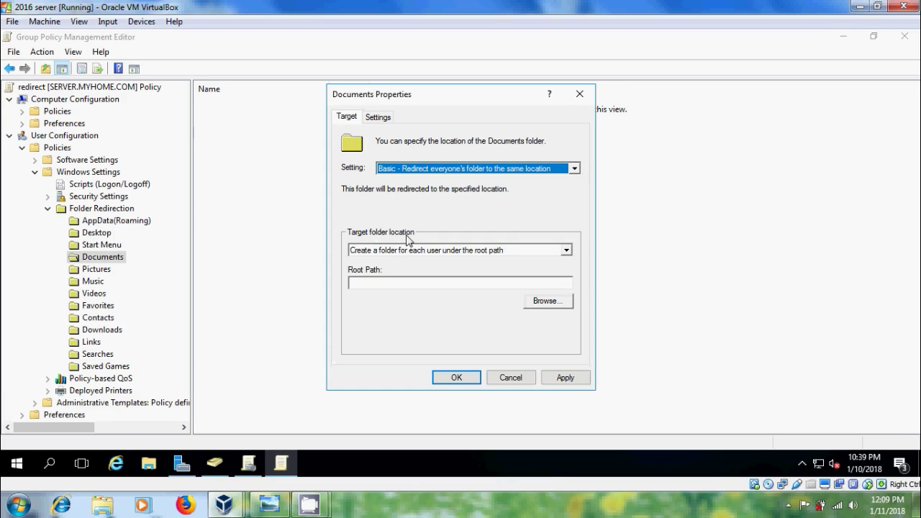
click(567, 250)
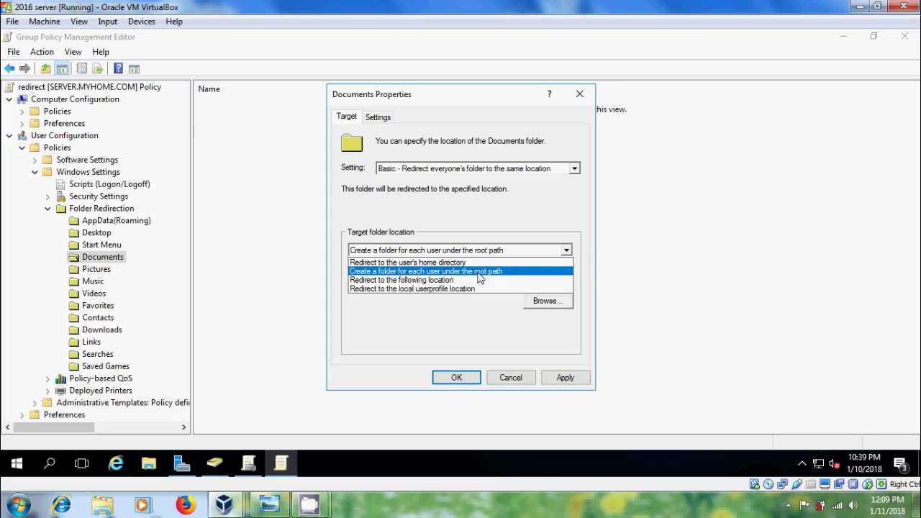
click(506, 271)
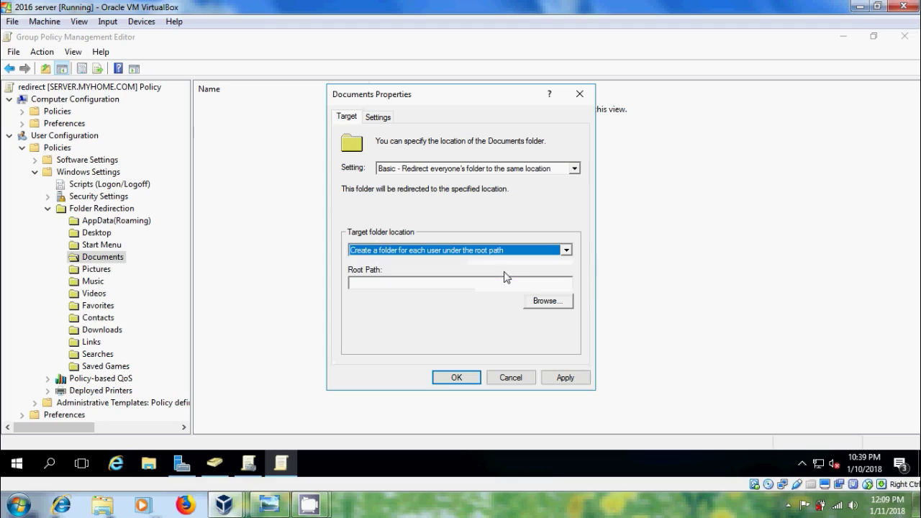
click(369, 285)
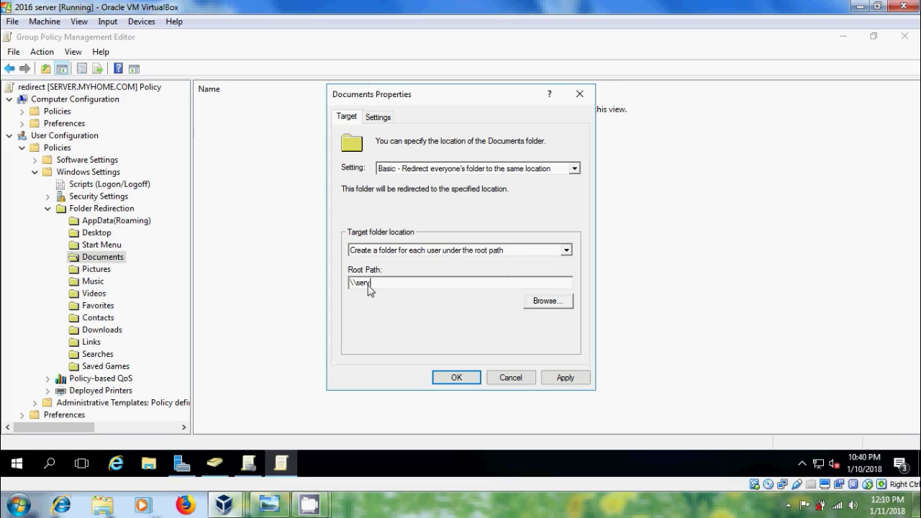
text(\\server\homedri)
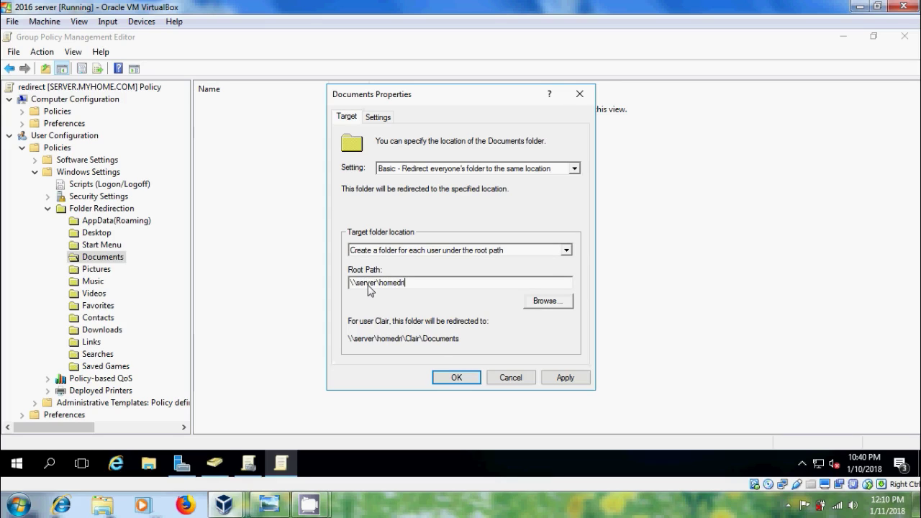
text(ve)
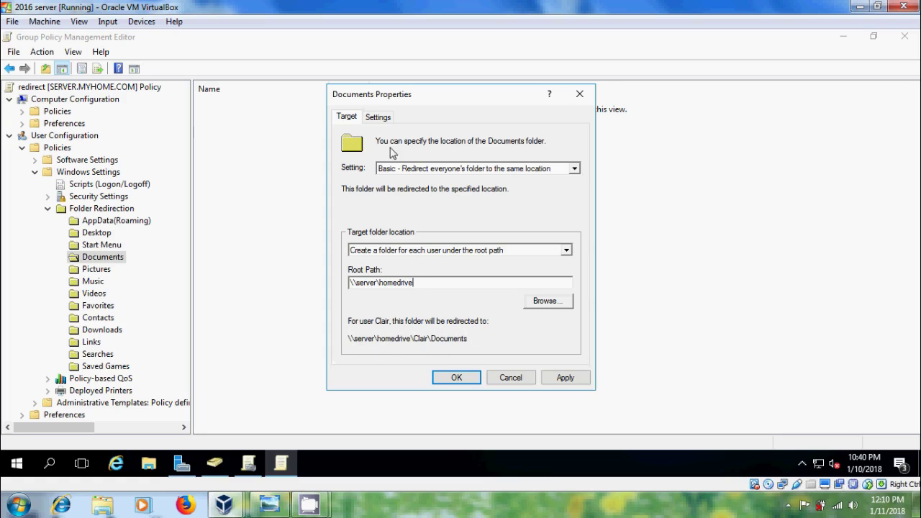
click(384, 118)
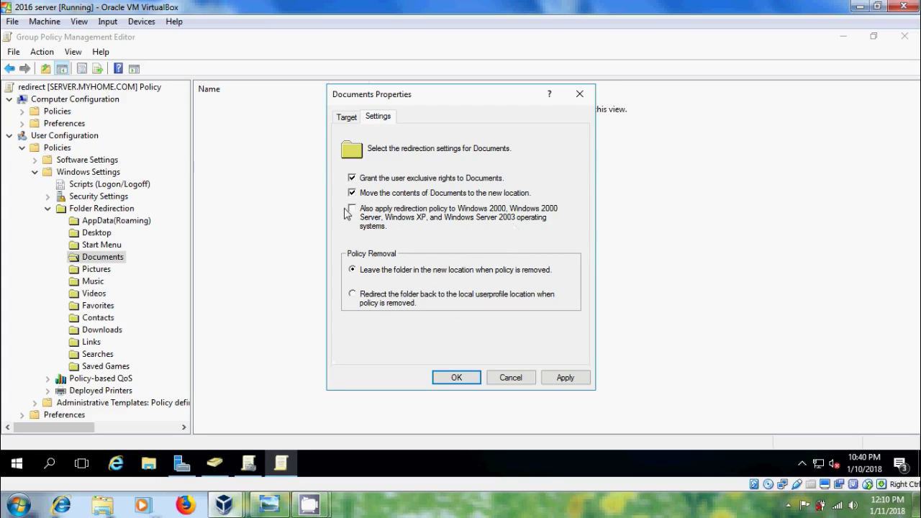
click(348, 118)
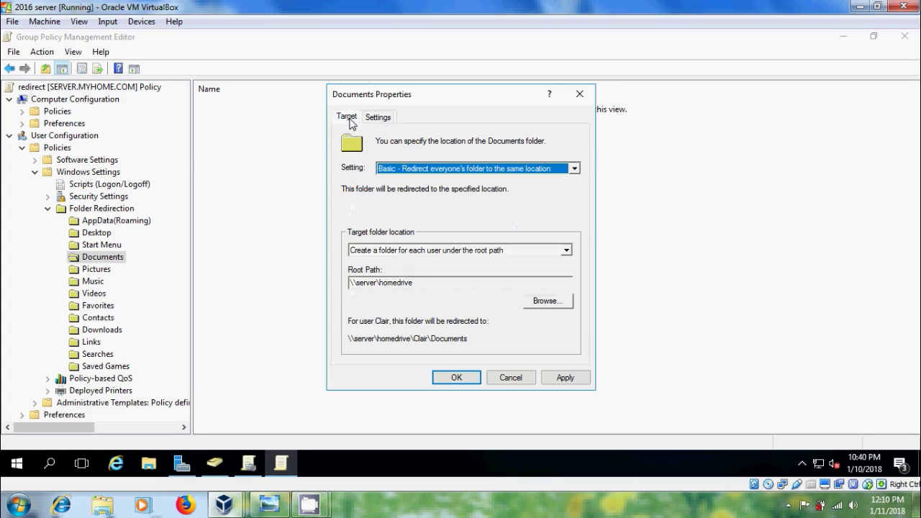
click(583, 378)
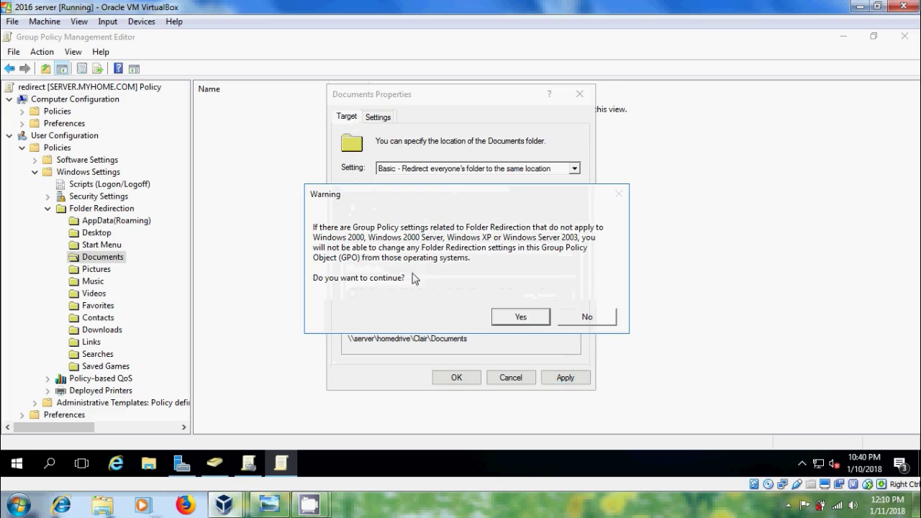
click(534, 317)
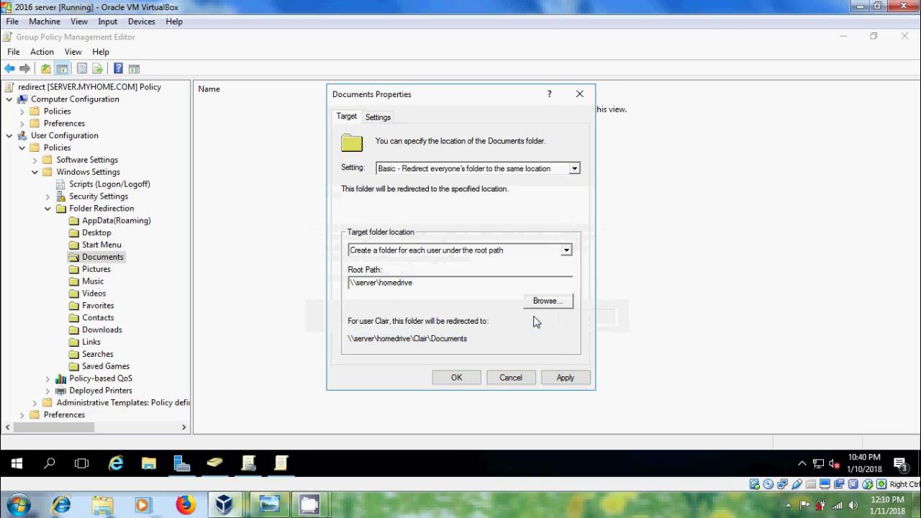
click(468, 381)
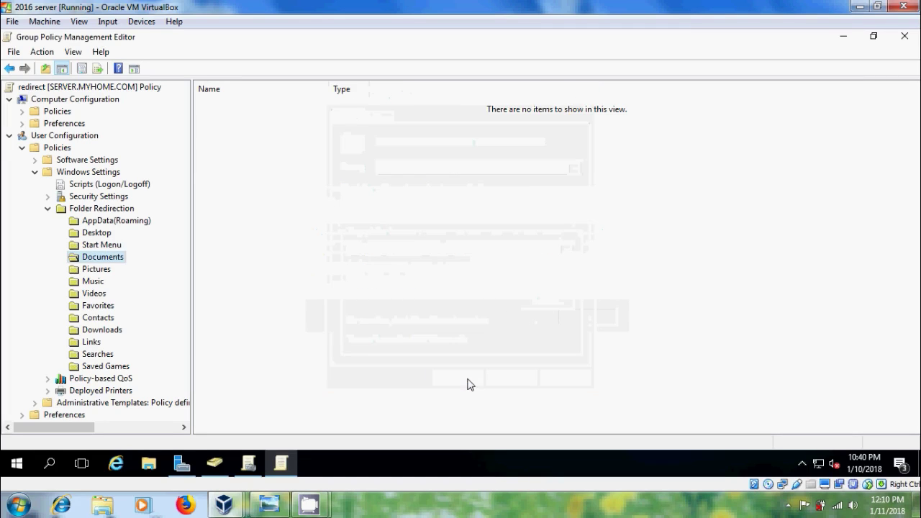
Step: Redirect Videos with the Basic setting to per-user folders under root path \\server\homedrive, accepting the warning
click(93, 295)
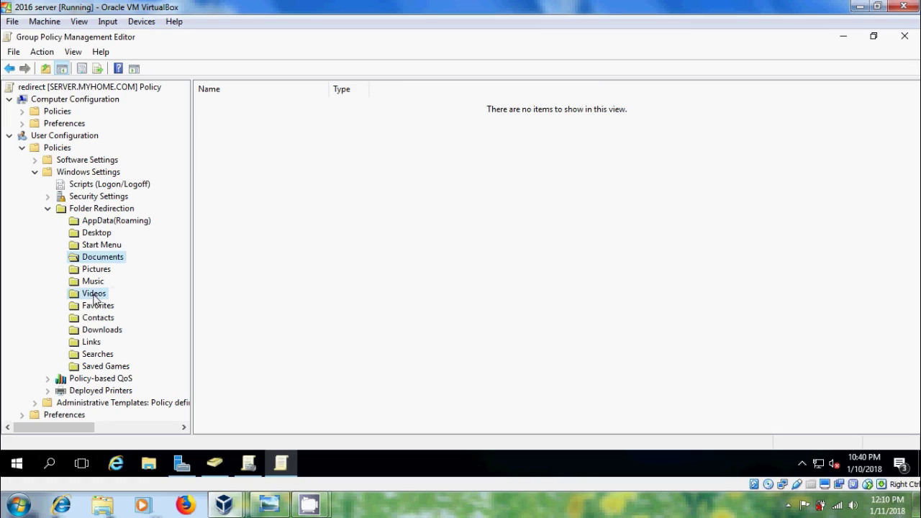
right_click(94, 295)
click(136, 343)
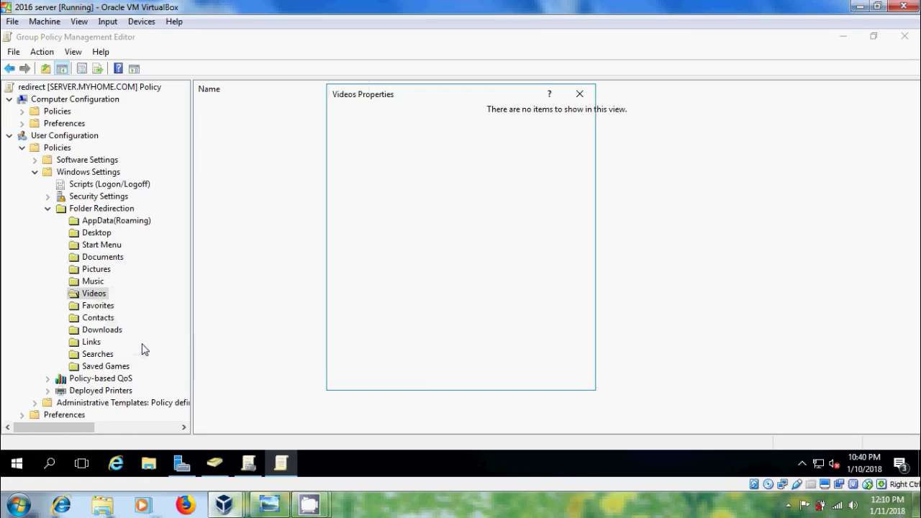
click(574, 169)
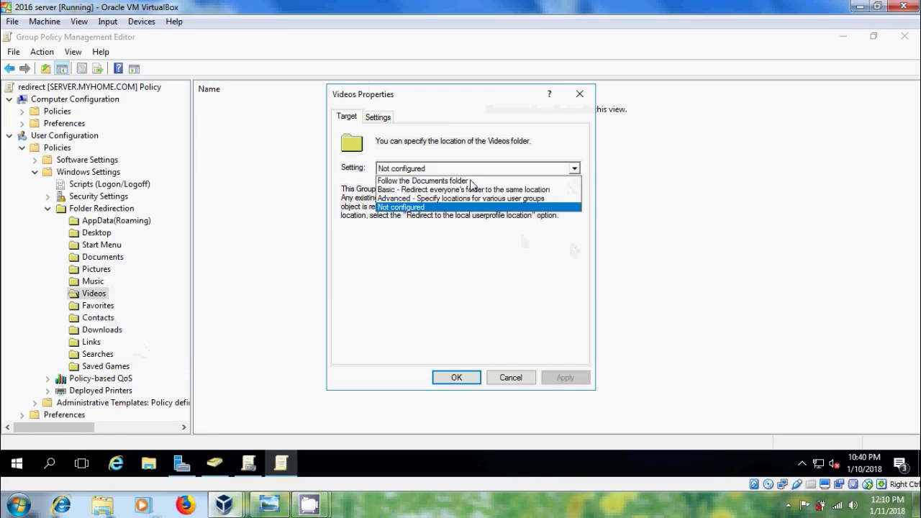
click(414, 190)
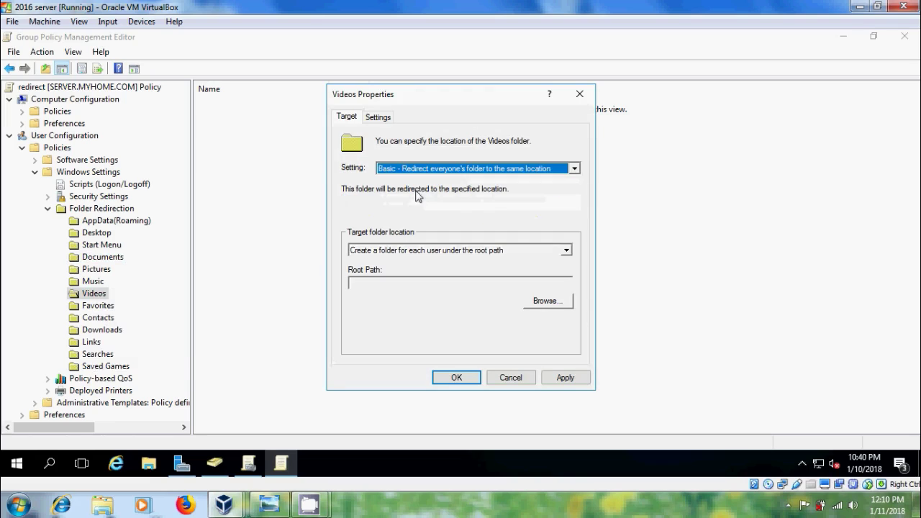
click(568, 251)
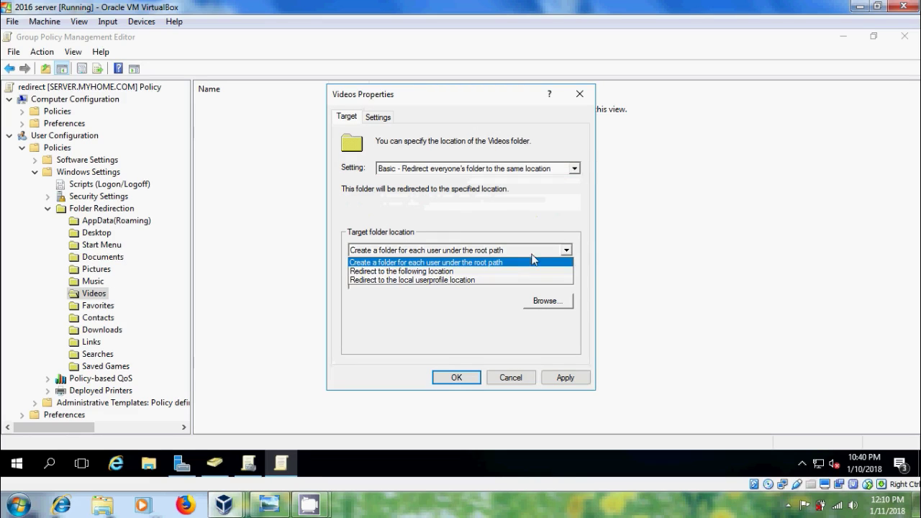
click(509, 264)
click(448, 284)
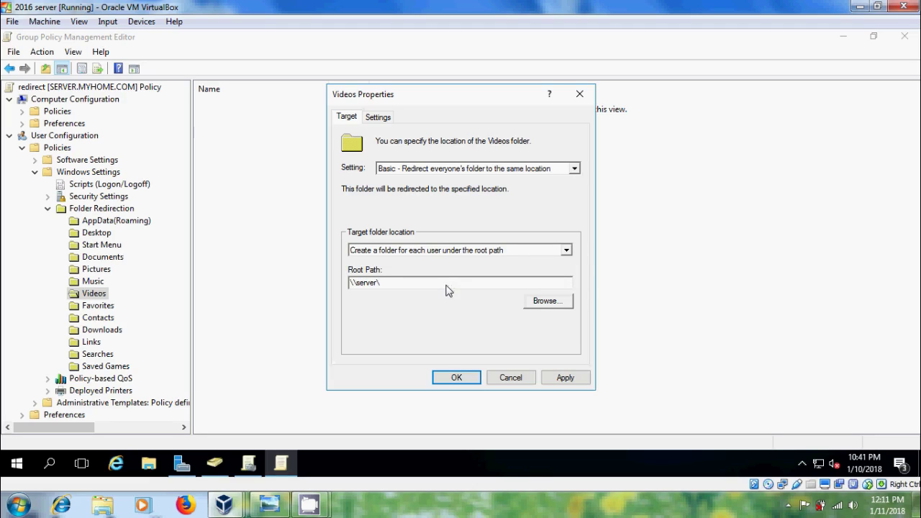
text(\\server\homedr)
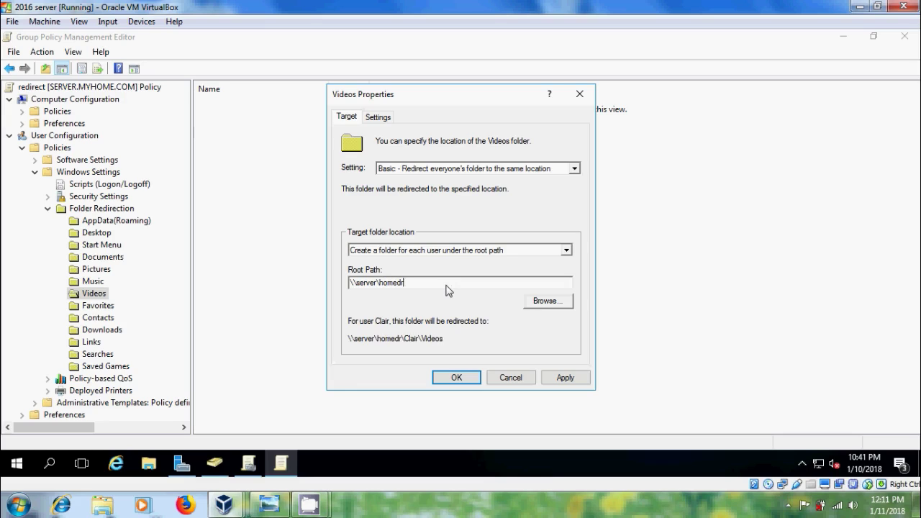
text(ive)
click(568, 378)
click(521, 318)
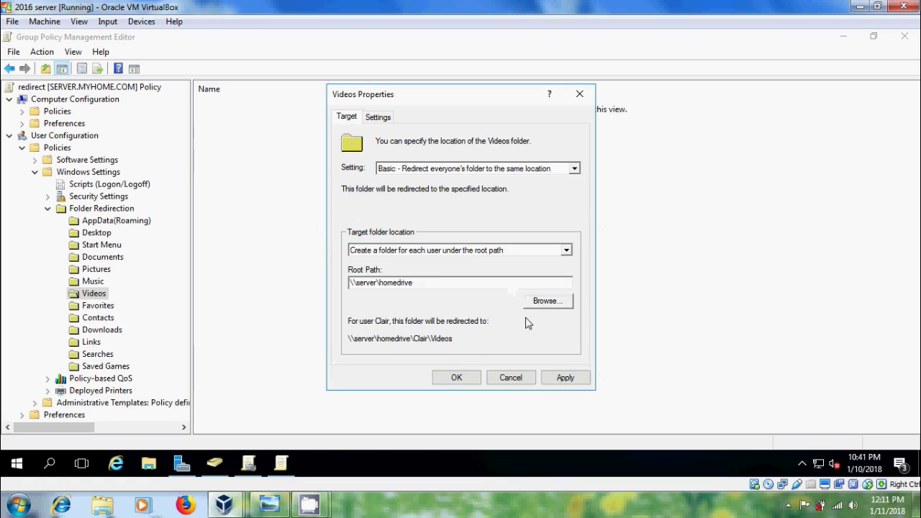
click(460, 378)
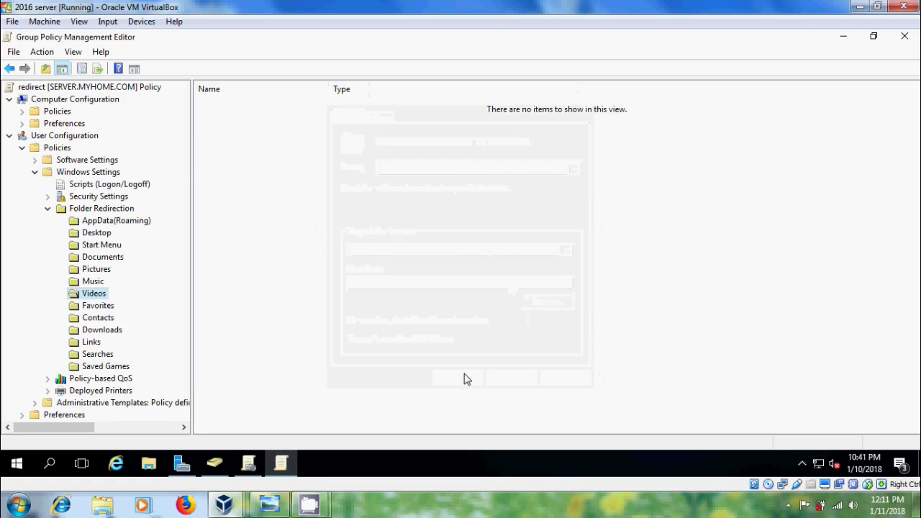
Step: Close the policy editor and refresh the redirect GPO's settings report
click(905, 37)
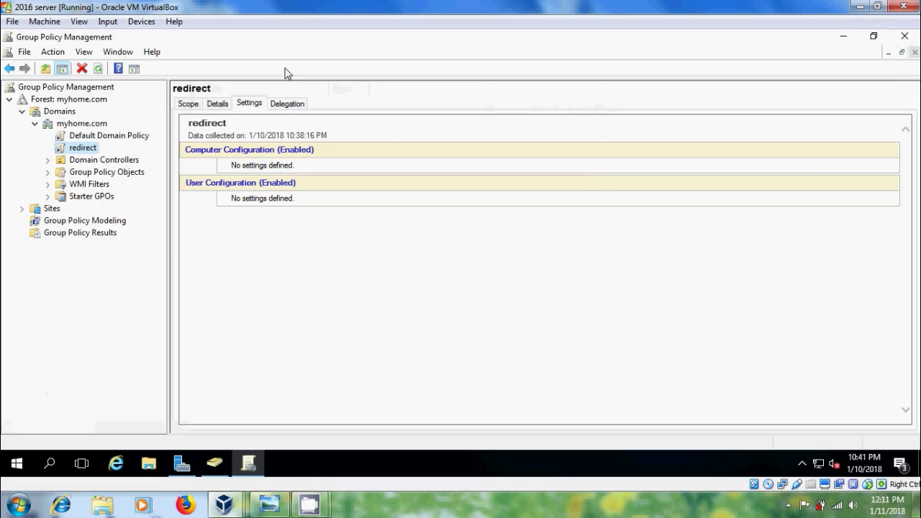
click(99, 69)
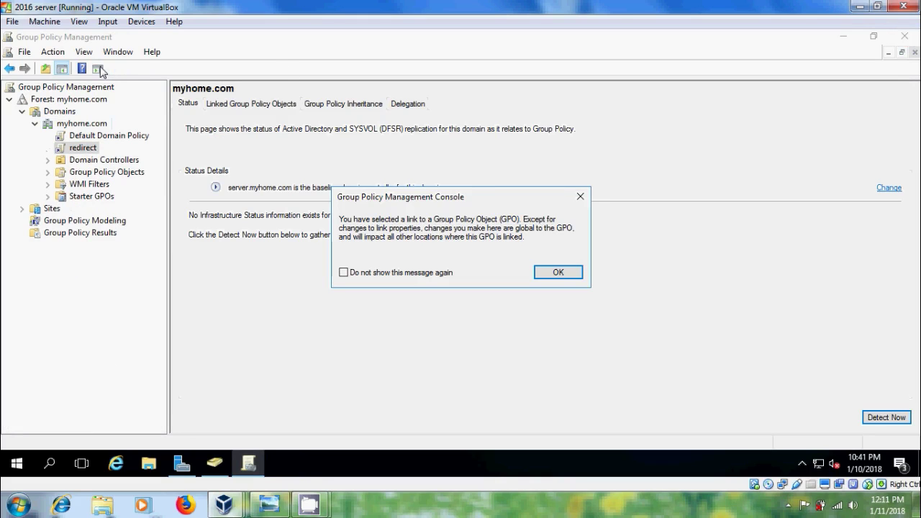
click(573, 271)
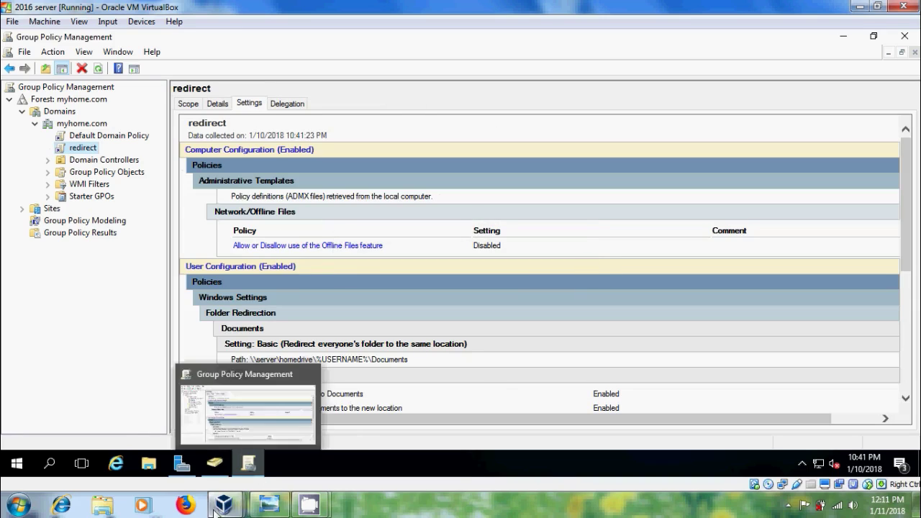
Step: On the Windows 7 client, close Computer and start typing 'gpupdate /force' in Start search
mouse_move(224, 504)
click(375, 450)
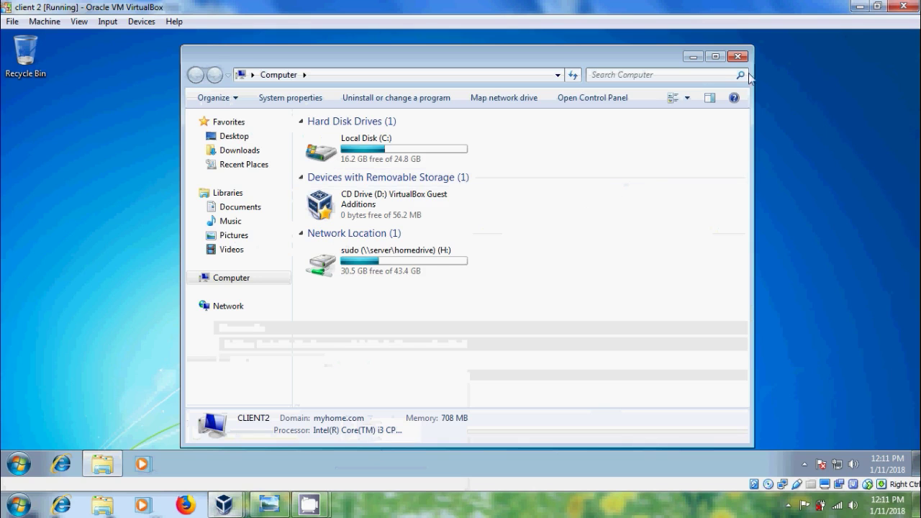
click(747, 49)
click(18, 464)
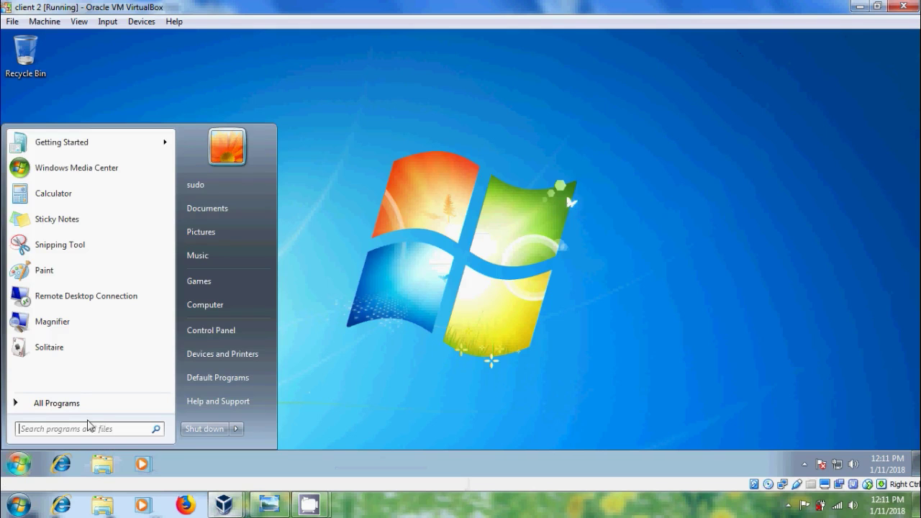
text(gp)
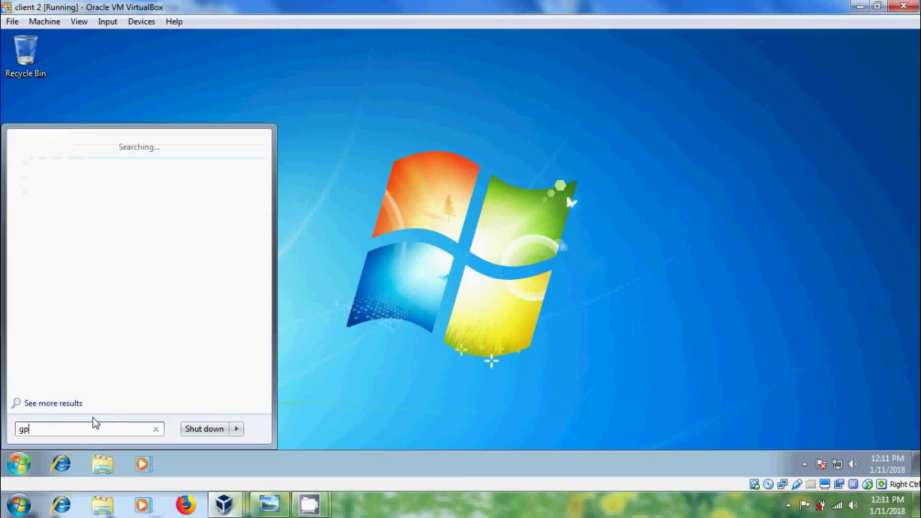
text(upda)
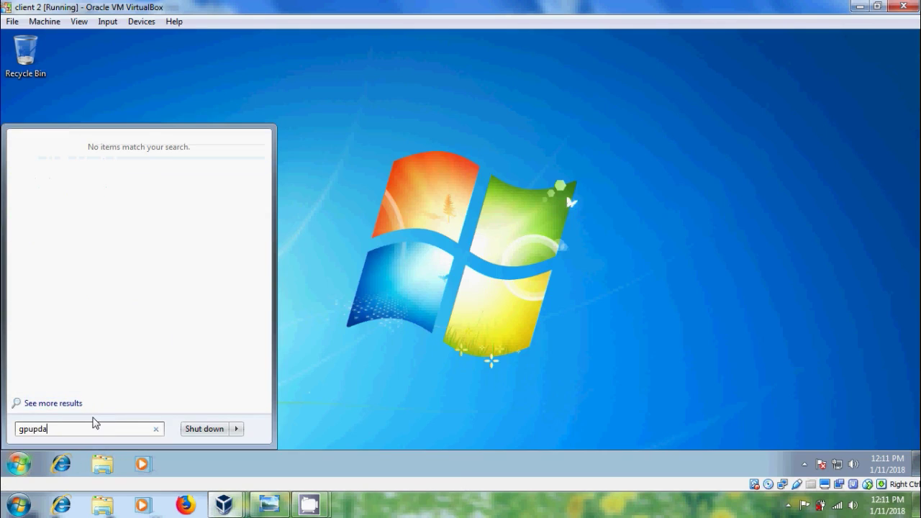
text(te /force)
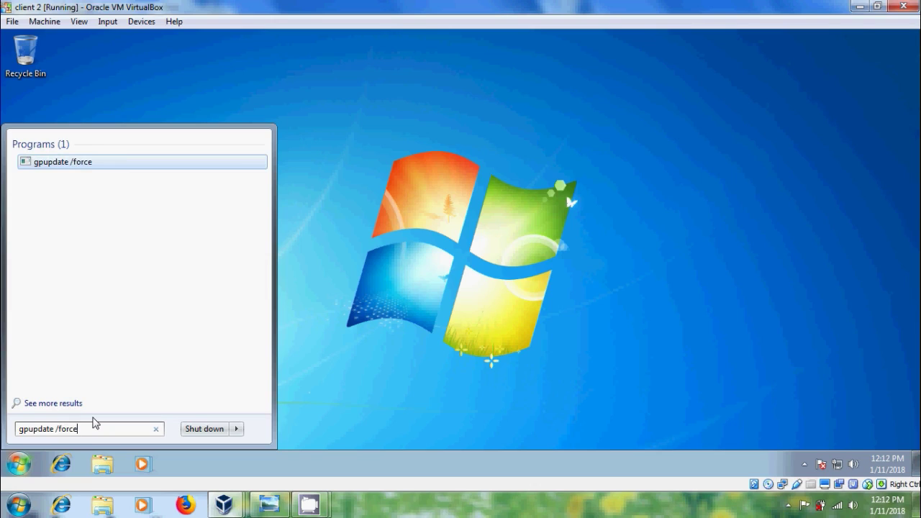
Step: Run gpupdate /force and accept the prompt to log off
key(Return)
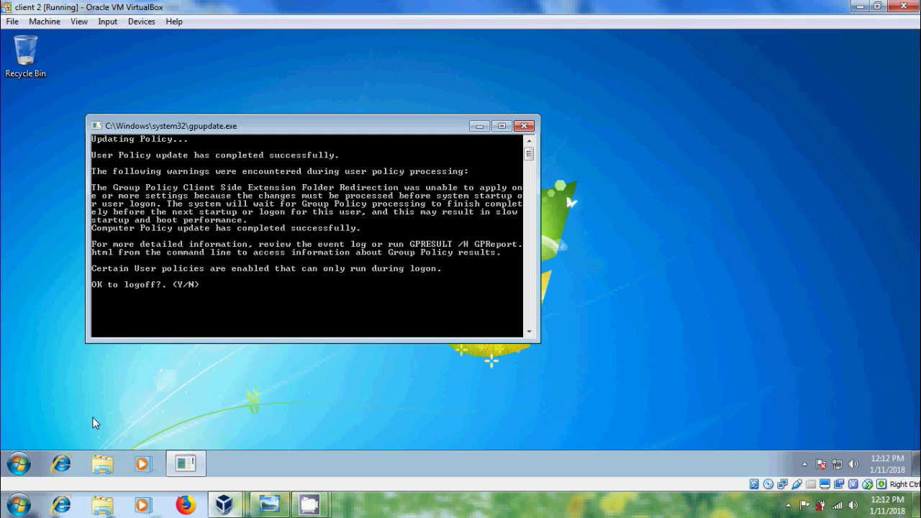
key(Return)
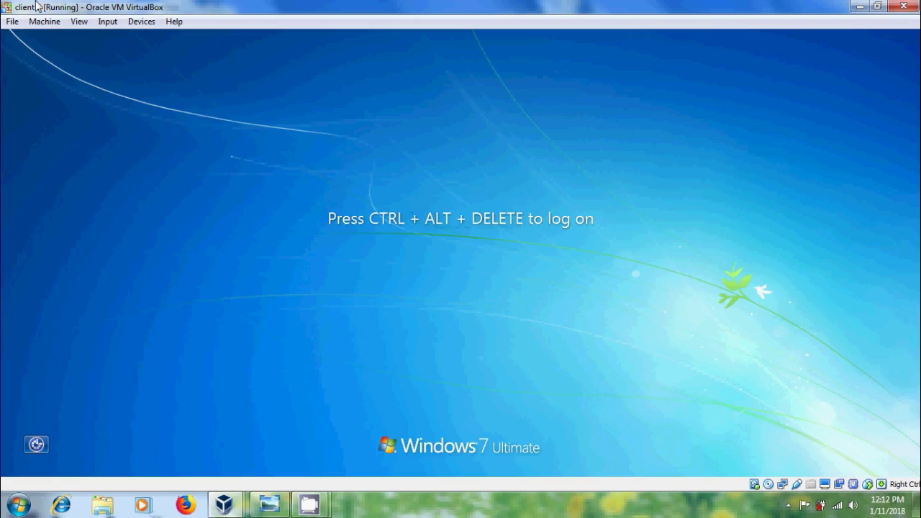
Step: Send Ctrl+Alt+Del to the client VM, log back on as sudo with the password, and open Start
click(107, 22)
mouse_move(164, 39)
click(265, 65)
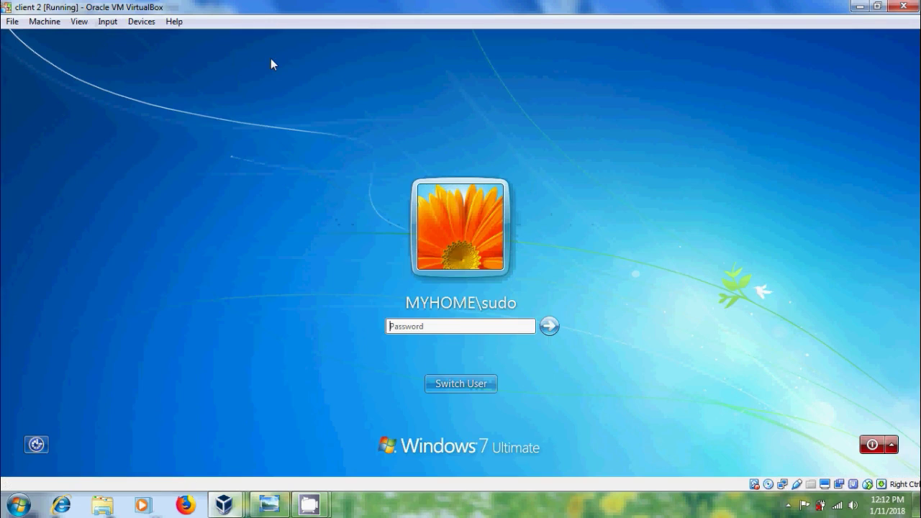
text(•)
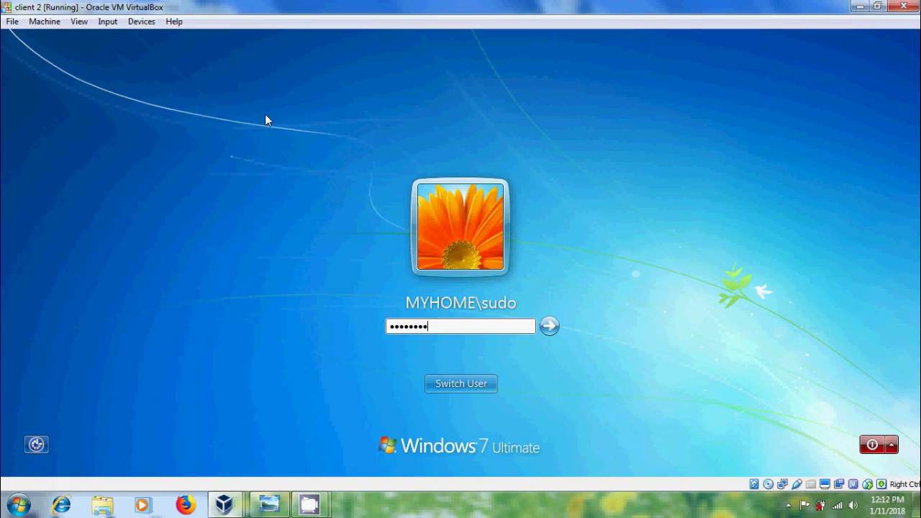
key(Return)
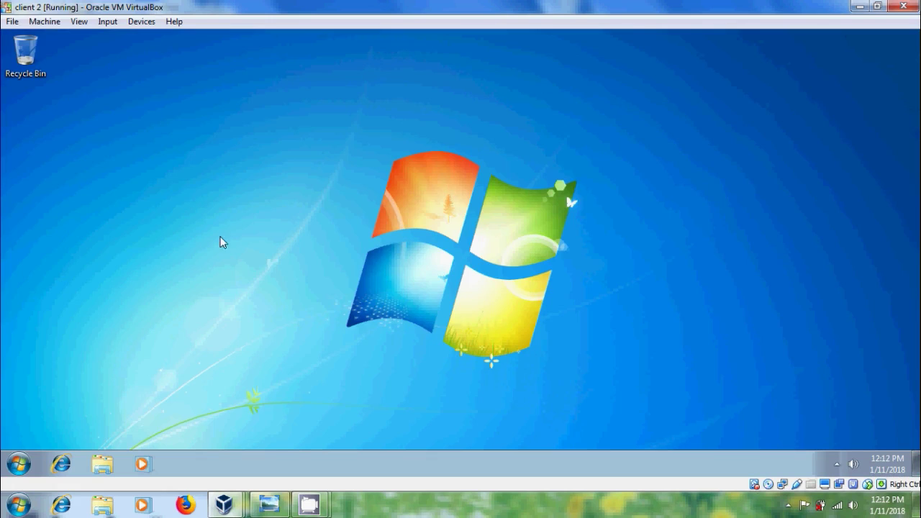
click(16, 462)
Step: Open Computer and check the Documents library's location in its properties
click(230, 311)
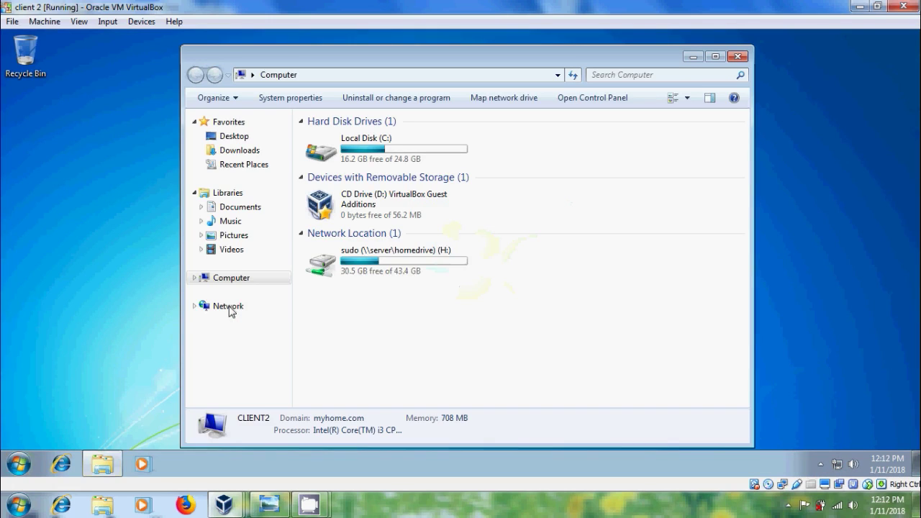
click(241, 208)
right_click(254, 211)
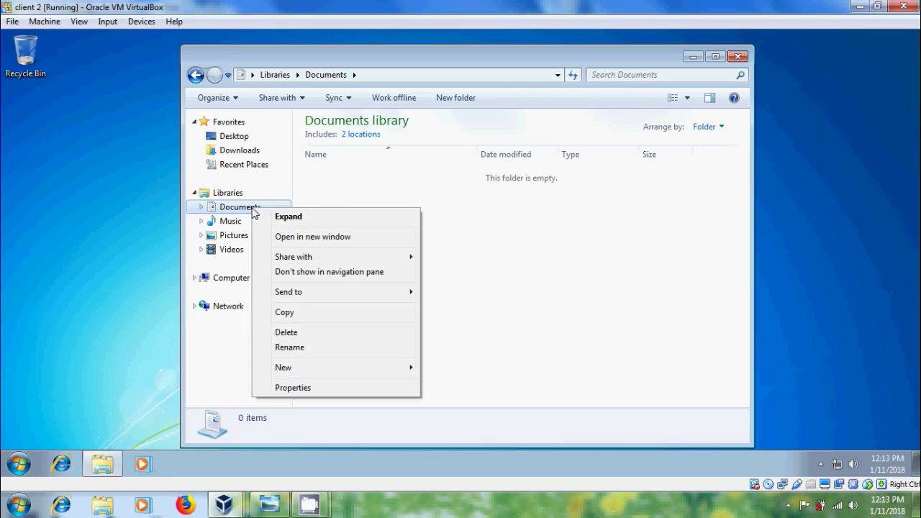
click(321, 393)
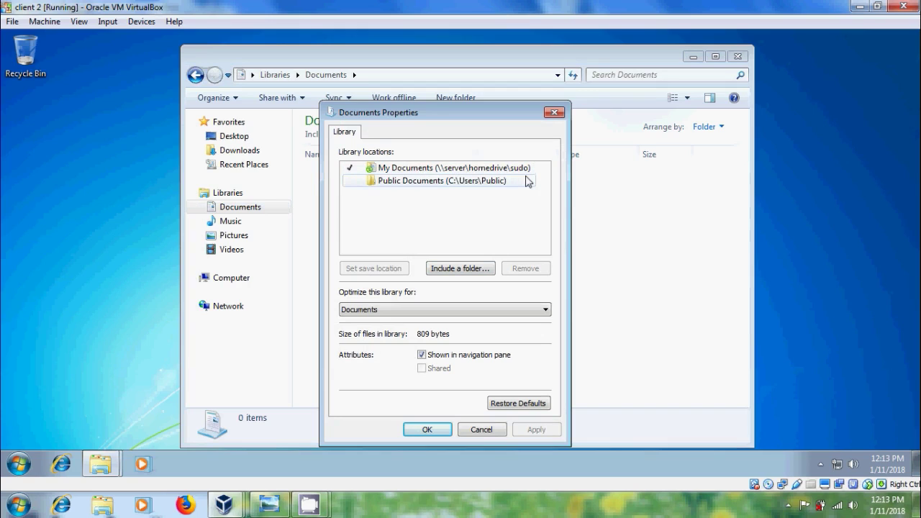
click(437, 428)
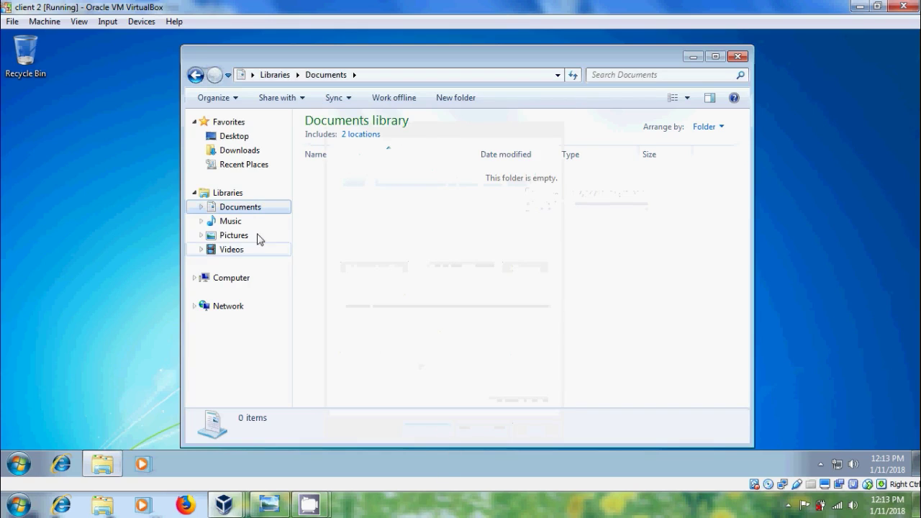
Step: Check the Videos library's location in its properties, then return to Documents
click(237, 250)
right_click(241, 251)
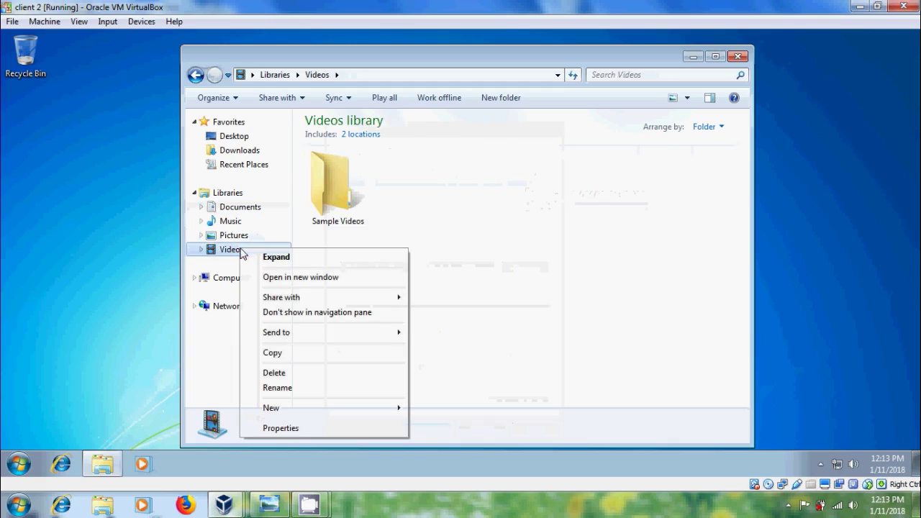
click(292, 431)
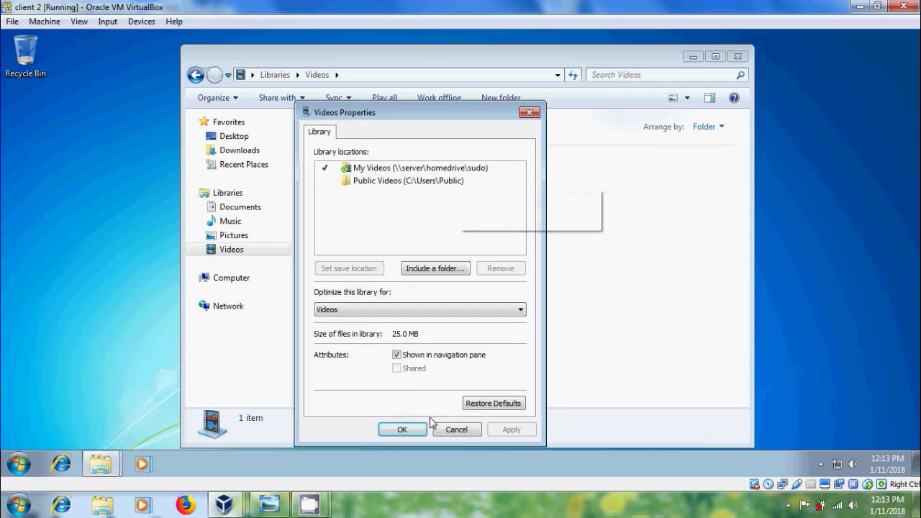
click(402, 431)
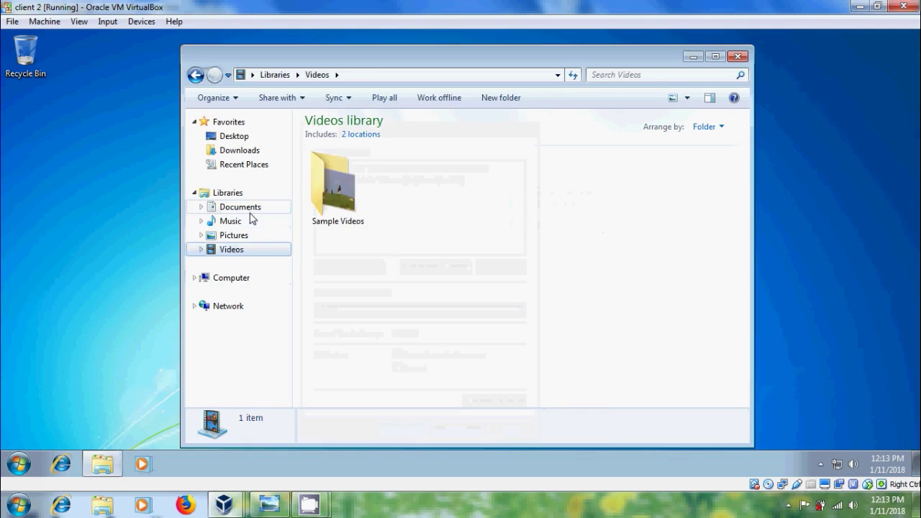
click(245, 207)
Step: In Documents, create a 'New folder' and a text document named 'hai'
right_click(391, 208)
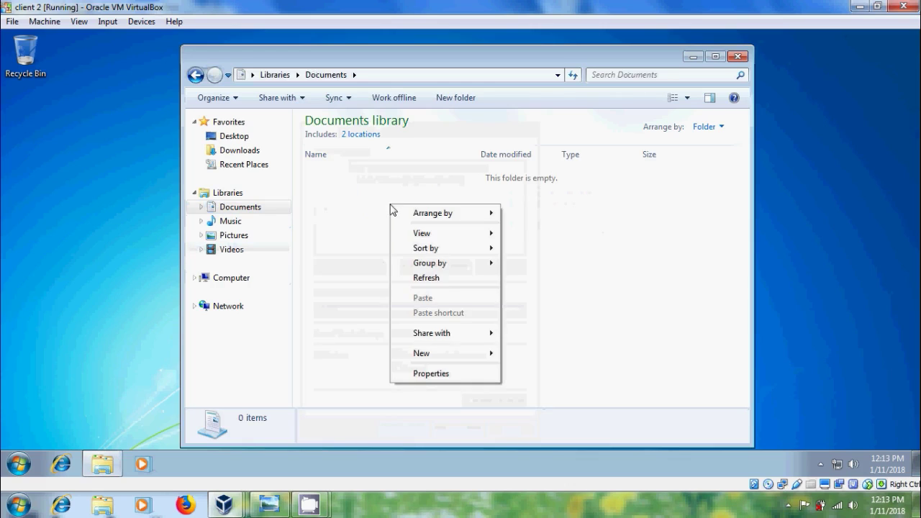
mouse_move(481, 356)
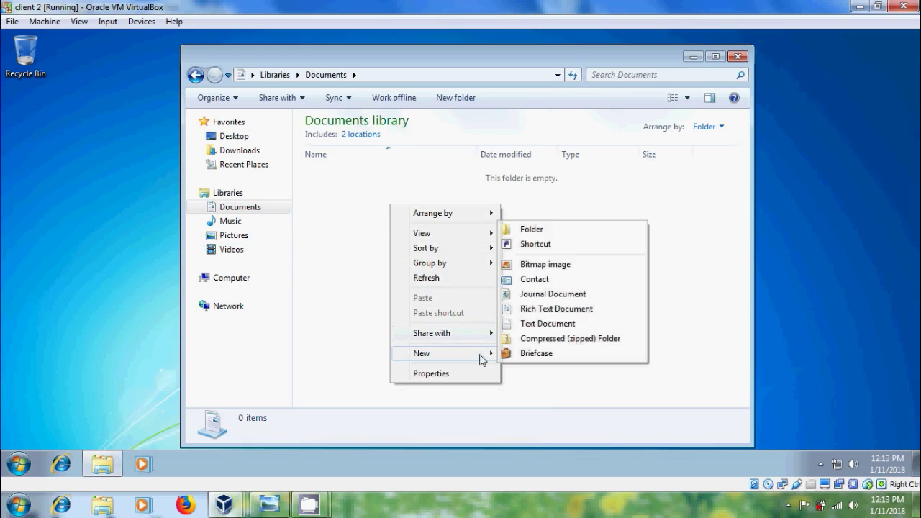
click(562, 230)
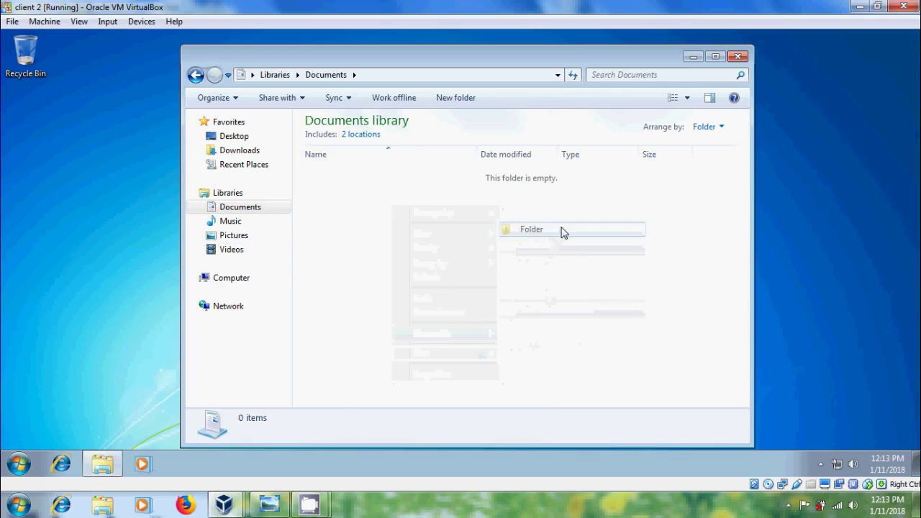
click(391, 232)
right_click(391, 233)
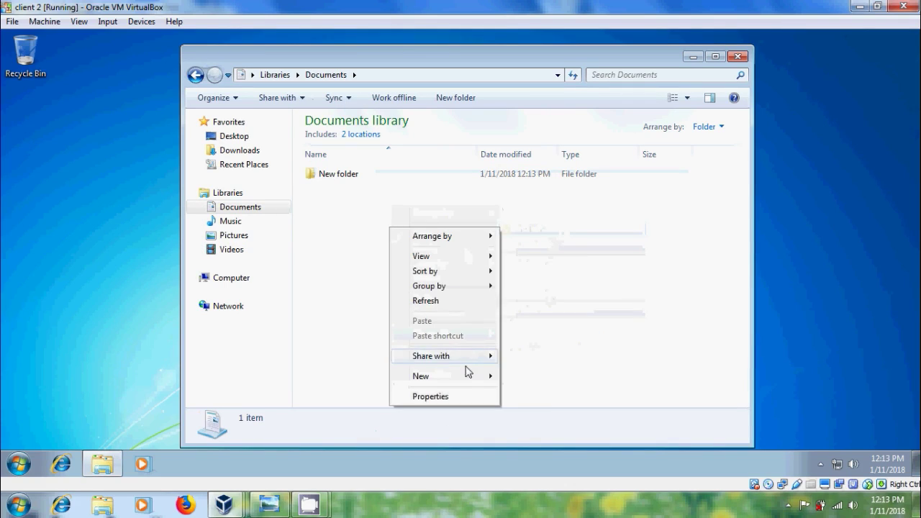
mouse_move(475, 380)
click(569, 345)
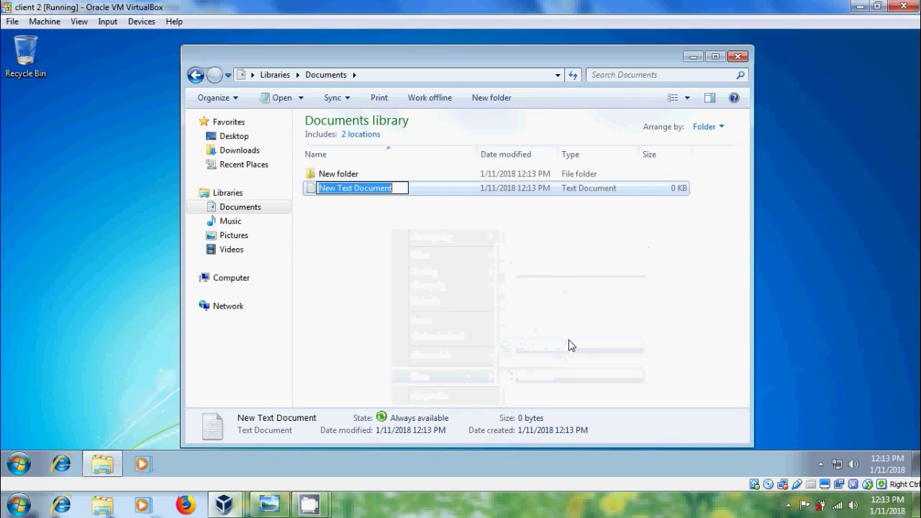
text(hai)
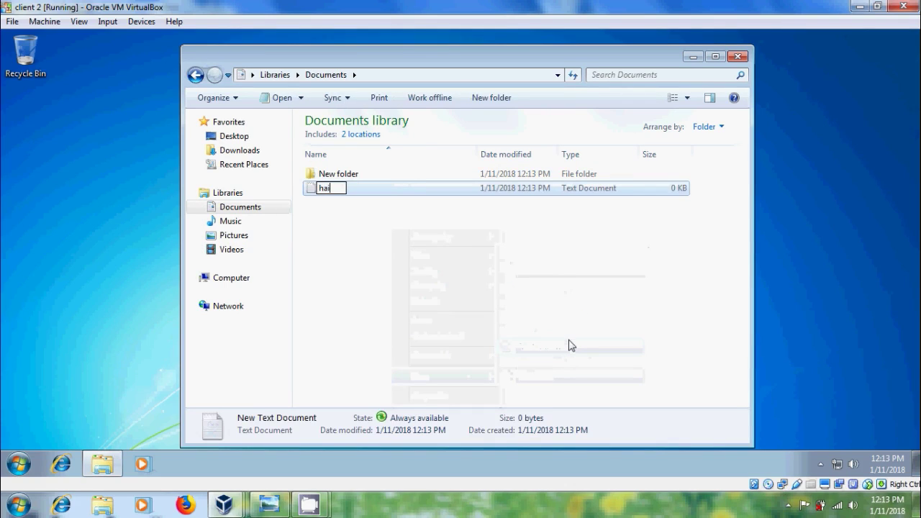
key(Return)
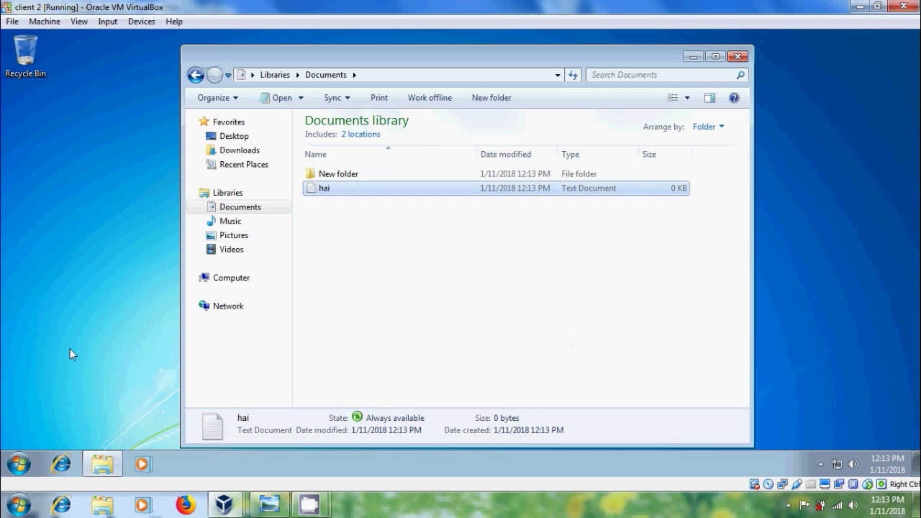
Step: Open \\server\homedrive\sudo\My Documents from Start search to confirm both items, then close it
click(21, 461)
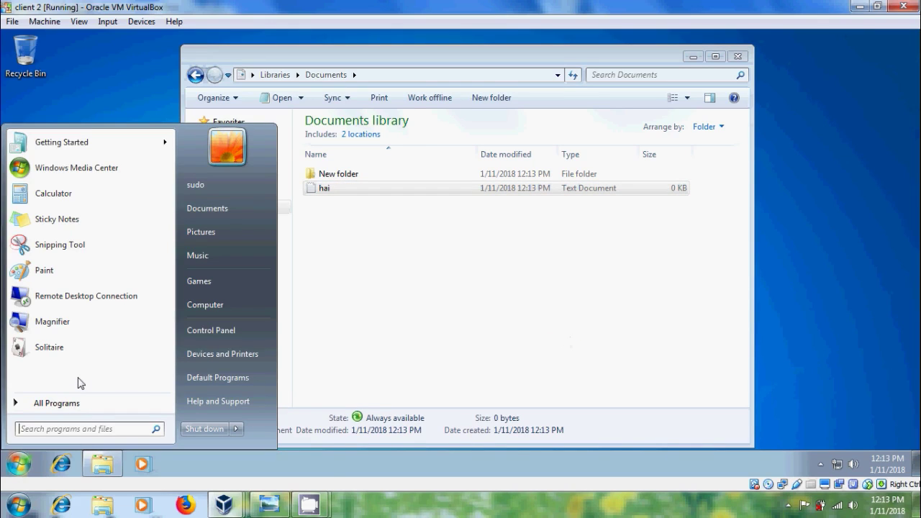
text(\\ser)
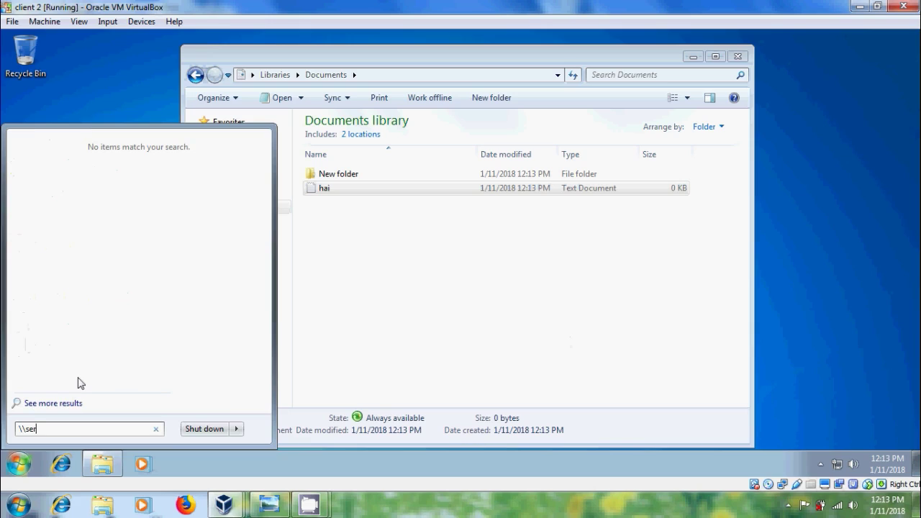
text(ver\)
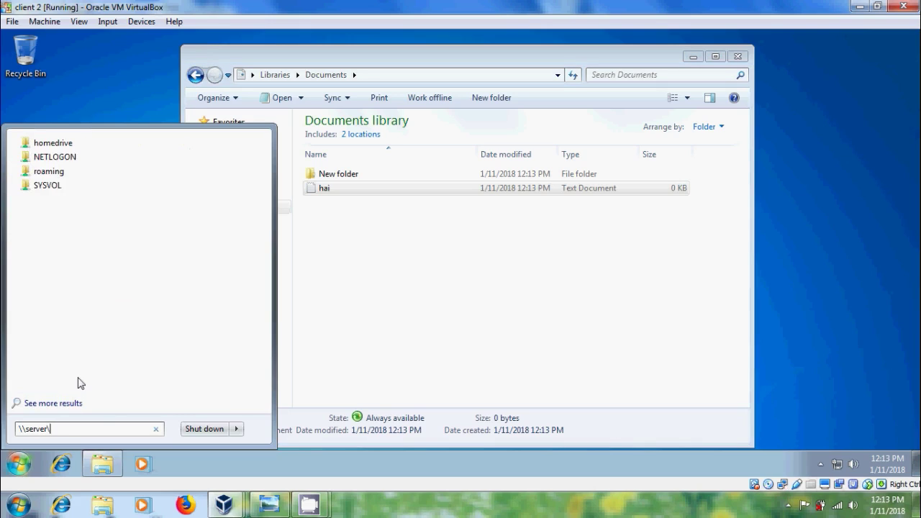
text(homedr)
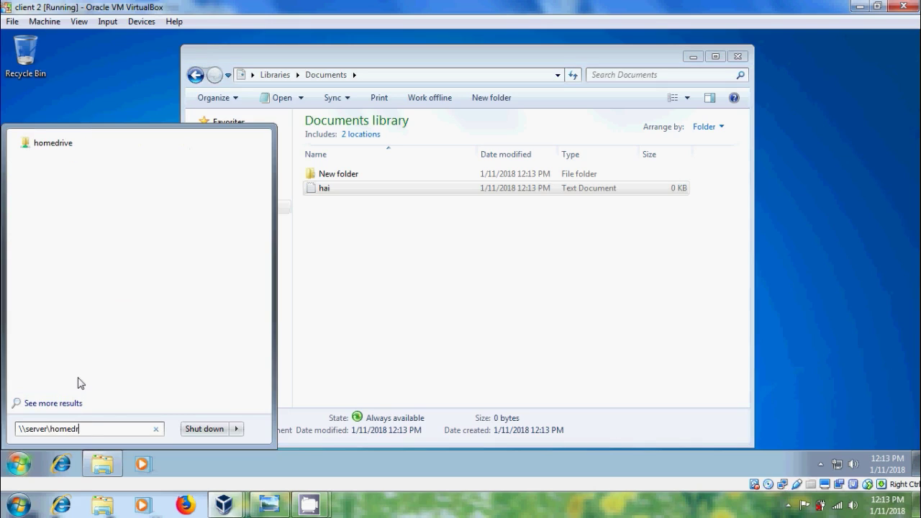
text(ive\sudo)
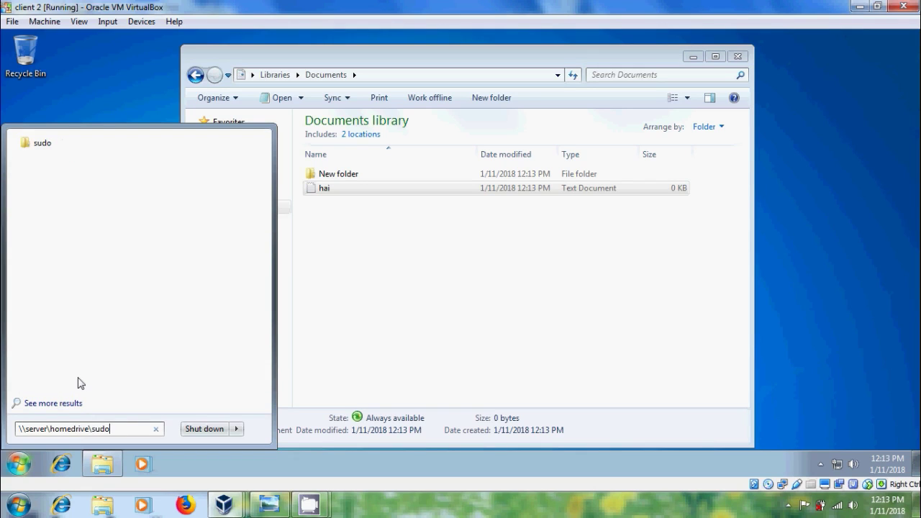
key(Return)
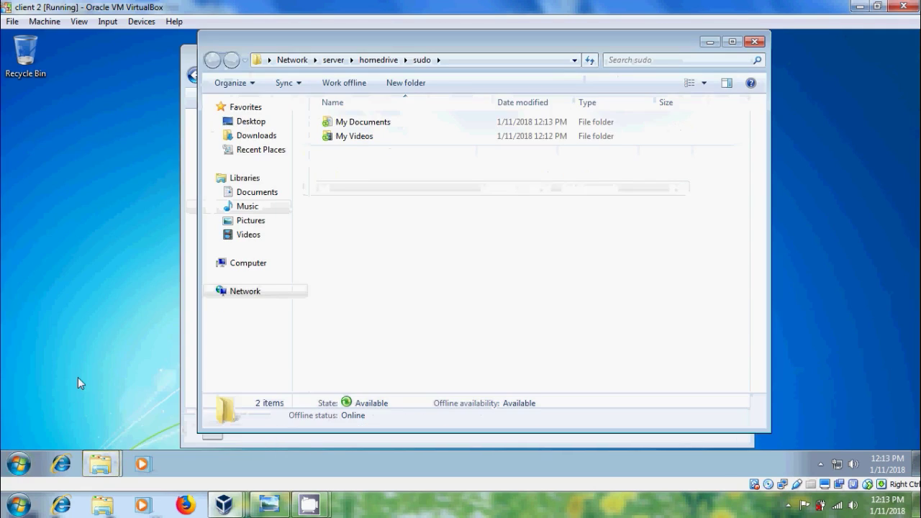
double_click(387, 128)
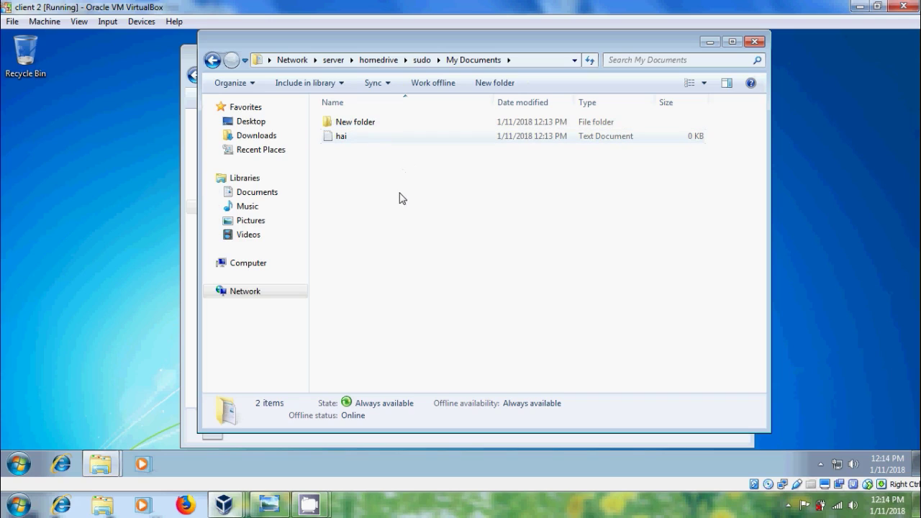
click(755, 41)
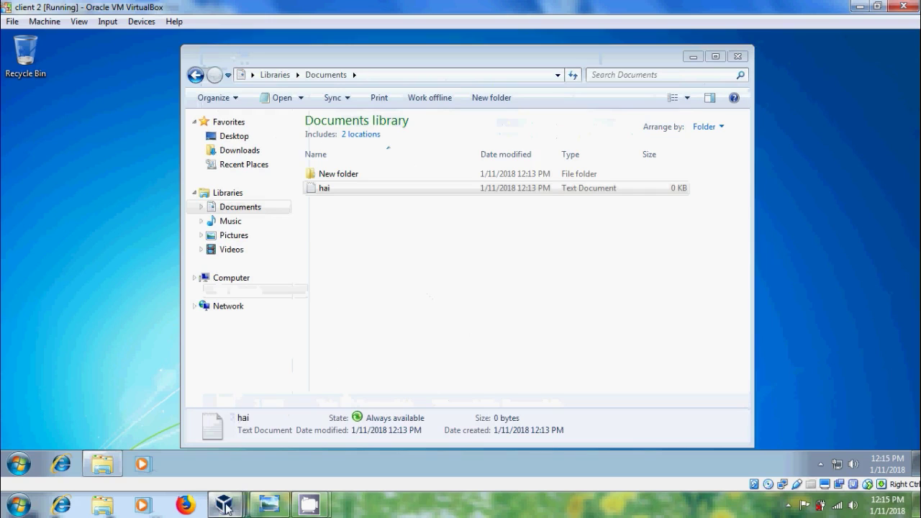
Step: On the server VM, browse to C:\homedrive\sudo, then show the redirect title image in Photo Viewer
mouse_move(226, 504)
click(232, 432)
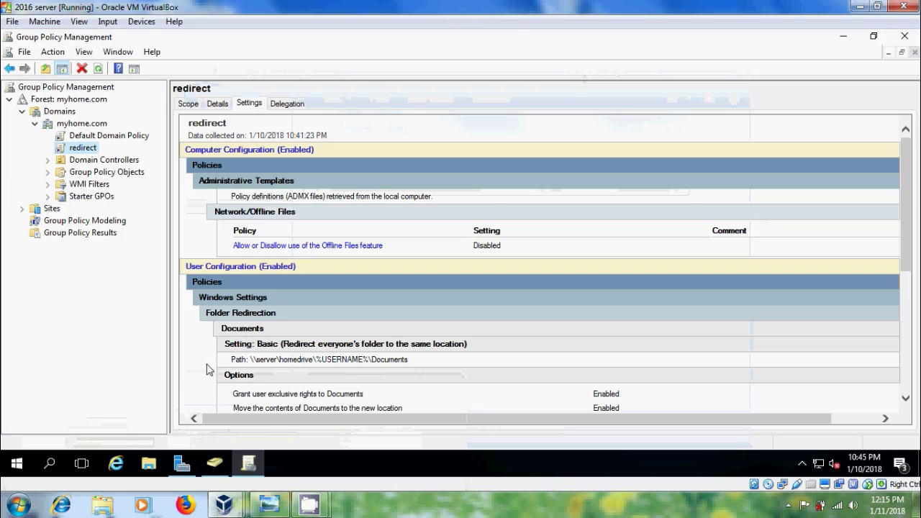
click(149, 464)
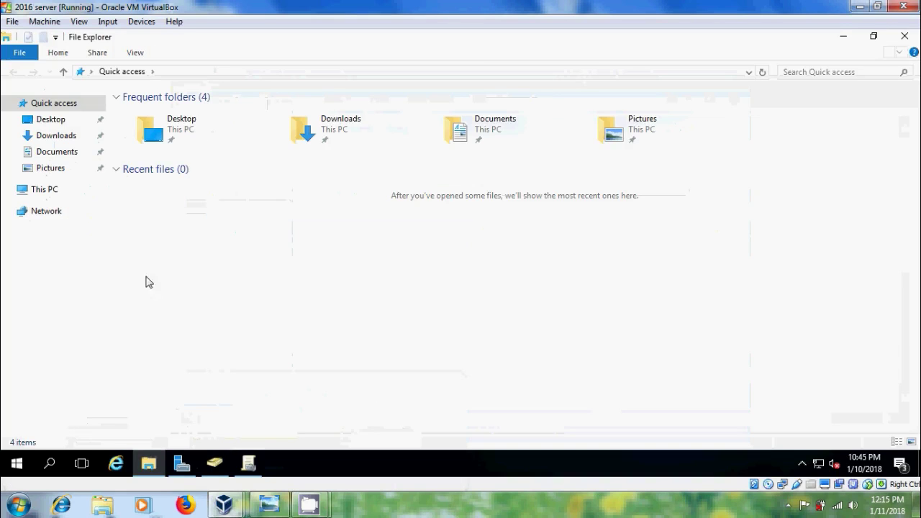
click(40, 192)
double_click(194, 234)
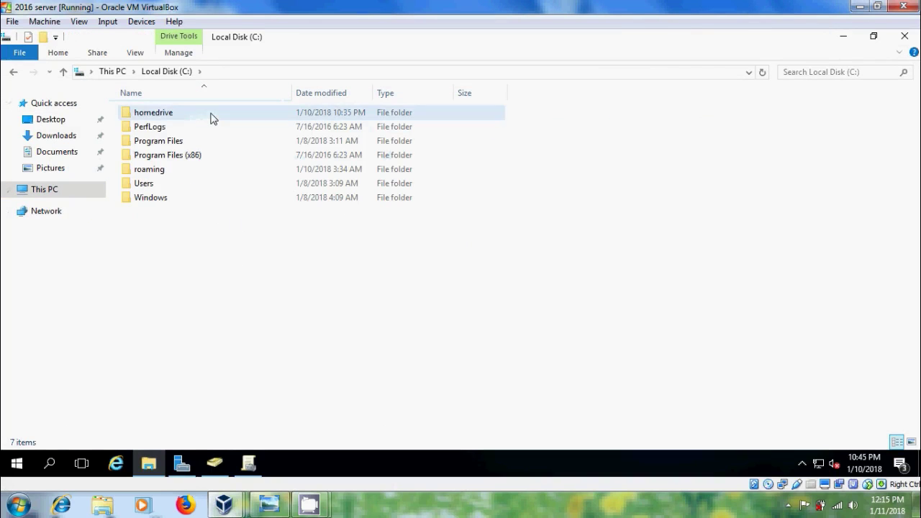
double_click(210, 116)
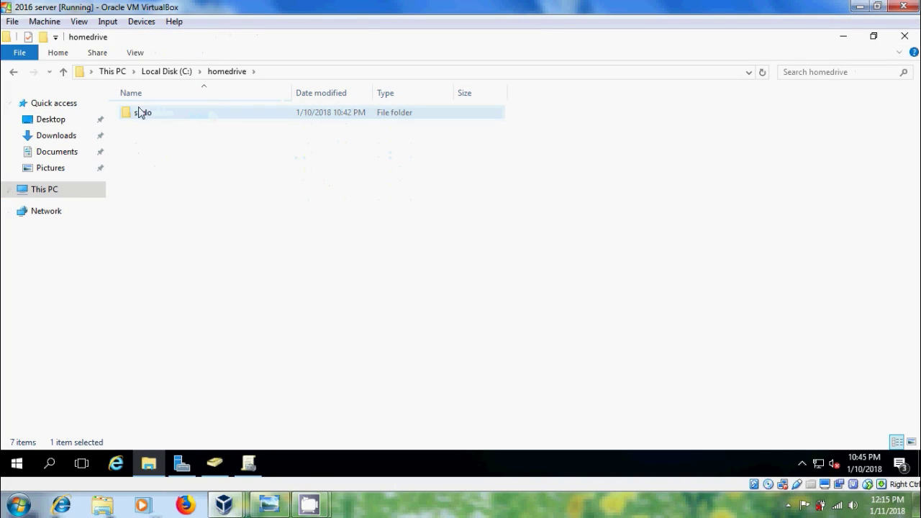
double_click(180, 117)
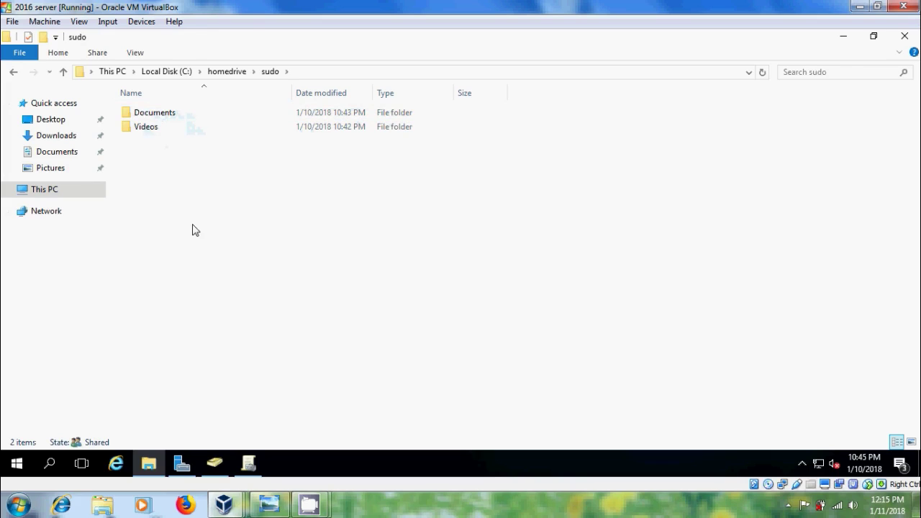
click(280, 496)
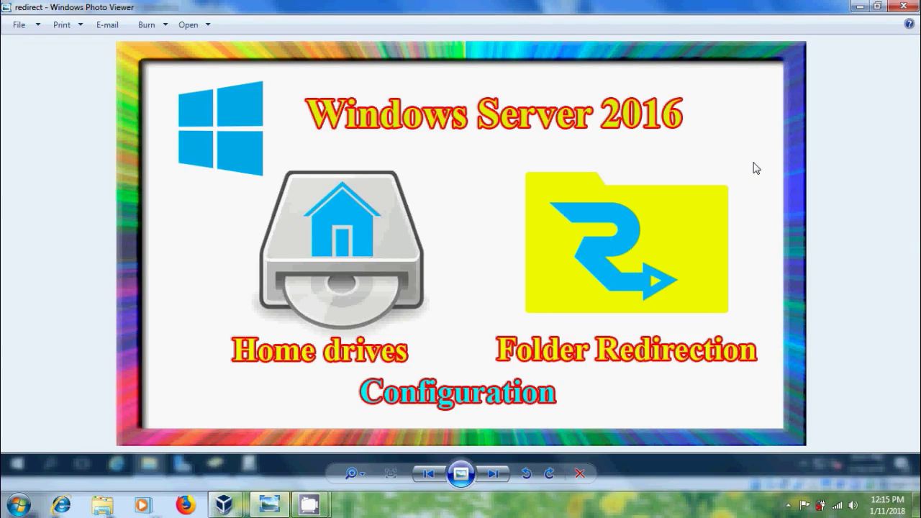
Step: Minimize the Photo Viewer title image, the server VM and the client 2 VM windows
click(858, 6)
click(858, 7)
click(858, 7)
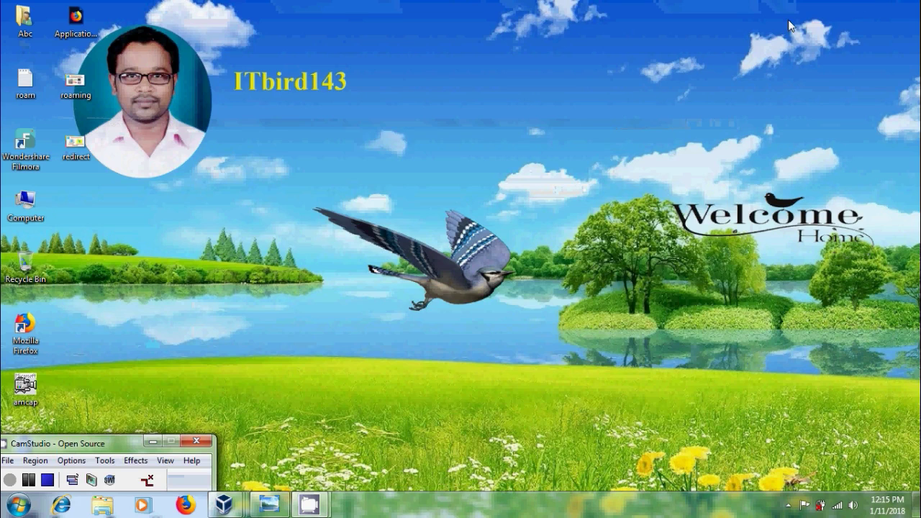